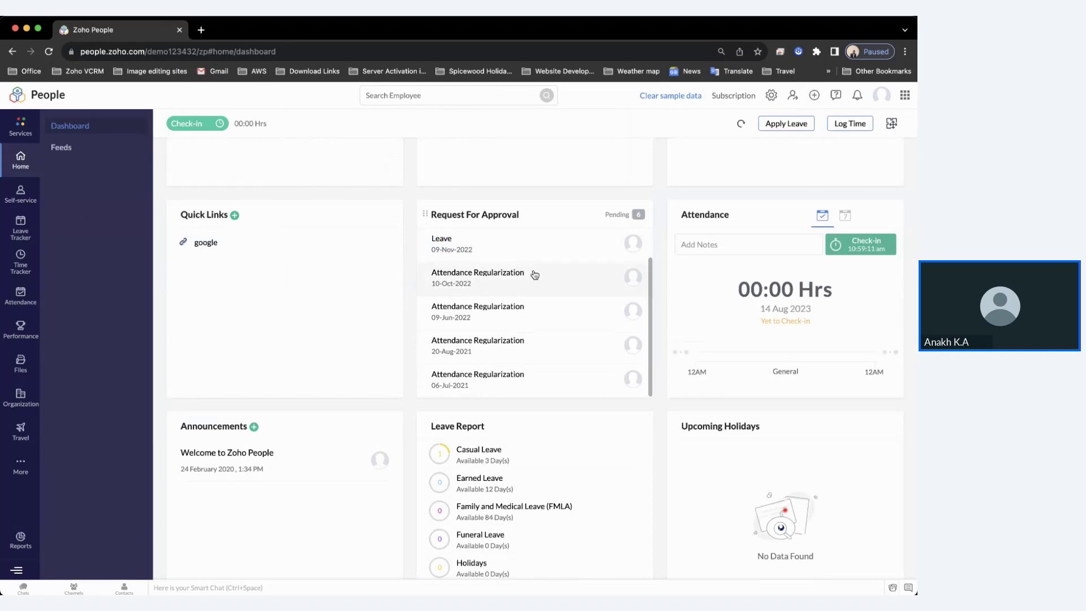
Check in for the day from the dashboard's Attendance widget.
scroll(535, 275, up, 1)
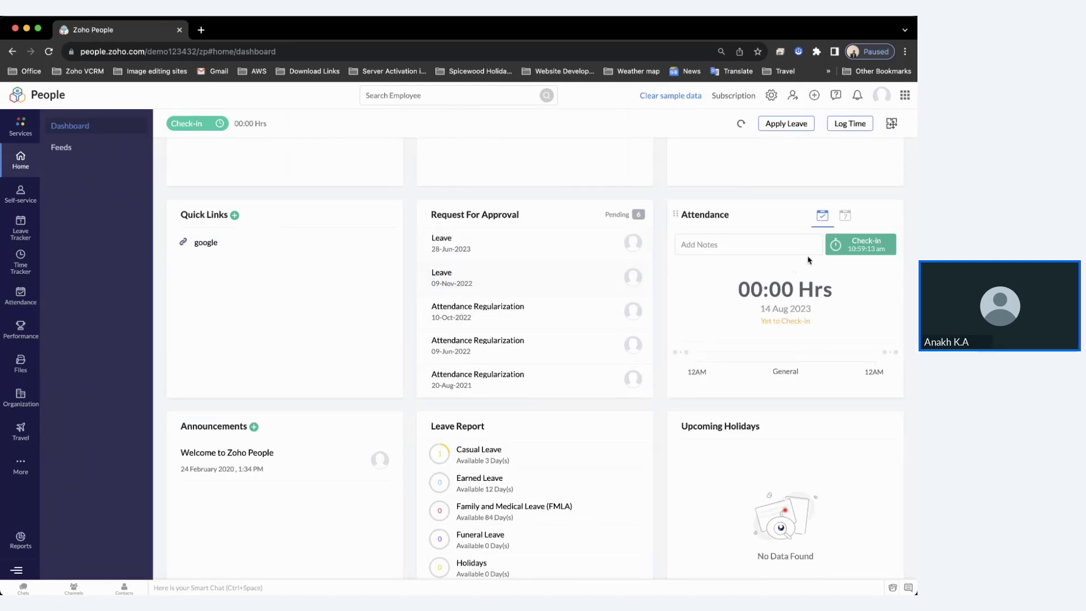
click(853, 250)
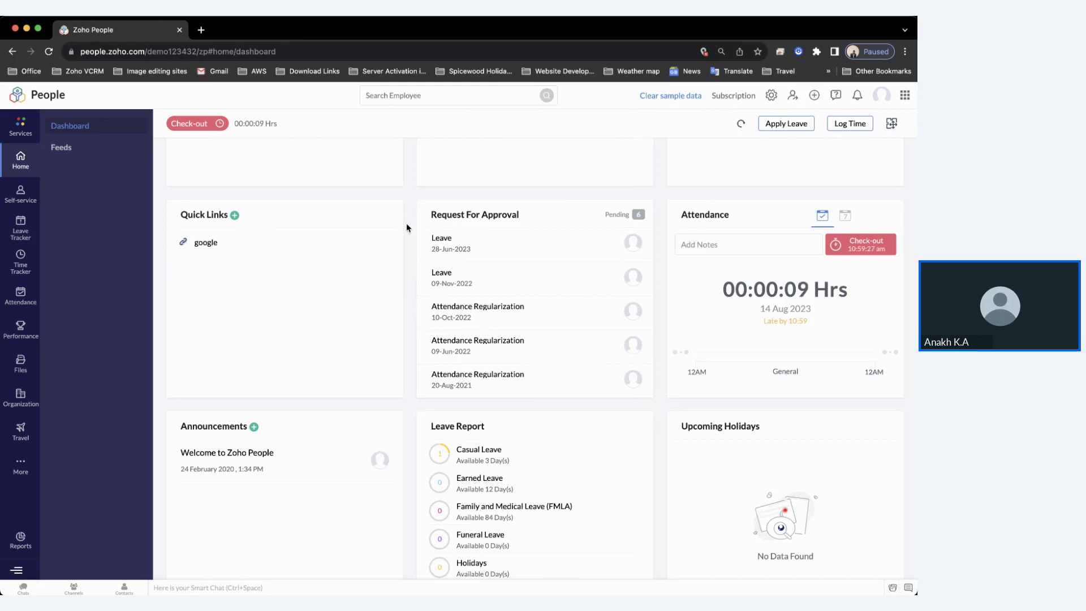
Open a blank announcement from the dashboard's Announcements widget, then close it without publishing.
scroll(406, 224, down, 4)
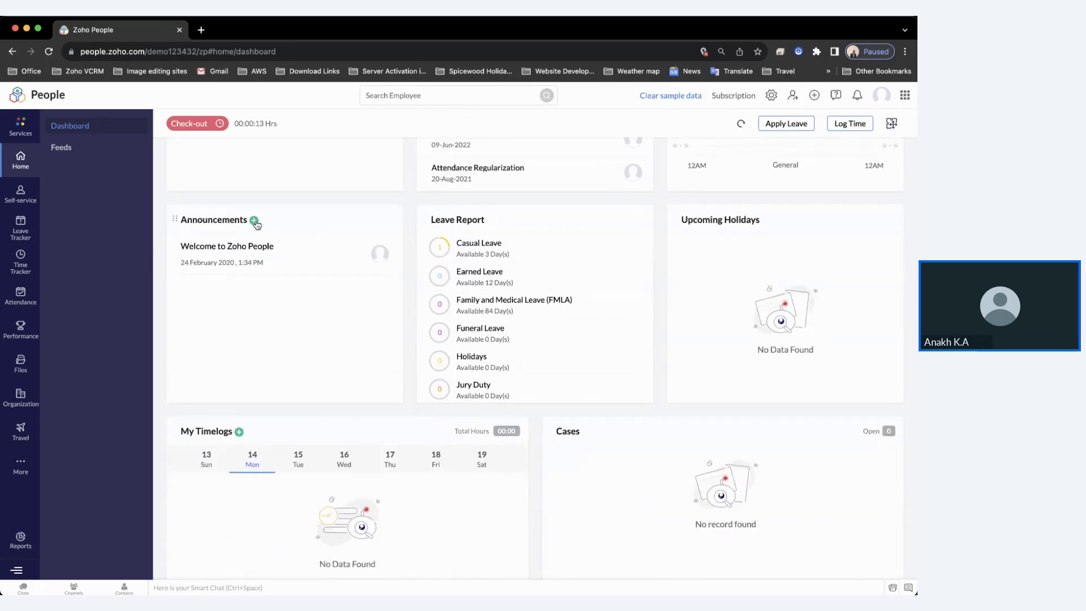
click(255, 220)
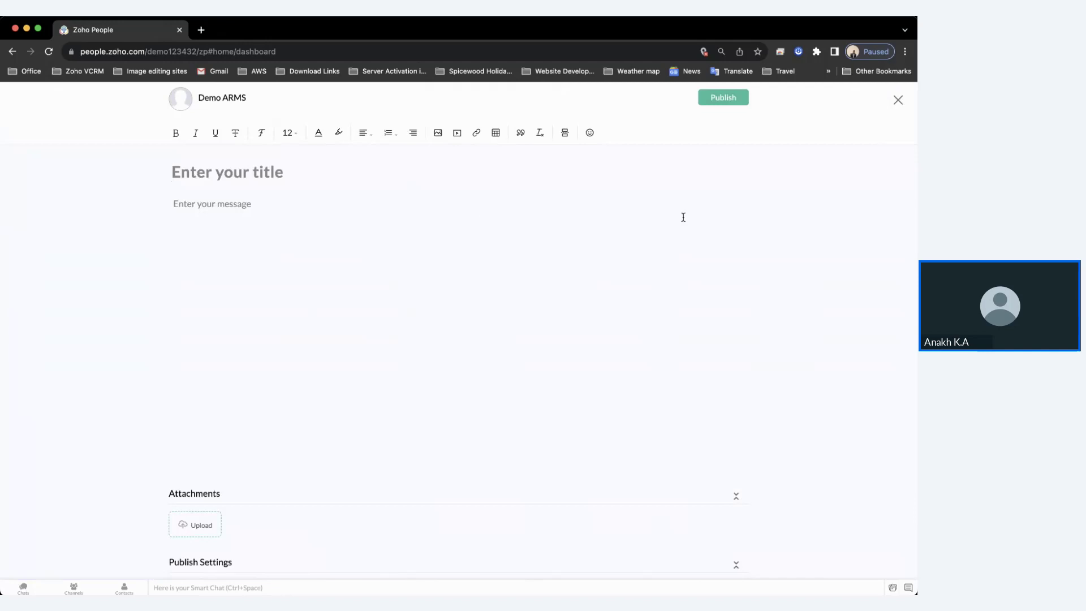
click(898, 100)
Review the dashboard's Leave Report, My Timelogs, Cases, My Timesheets and My Pending Jobs widgets.
scroll(492, 283, down, 3)
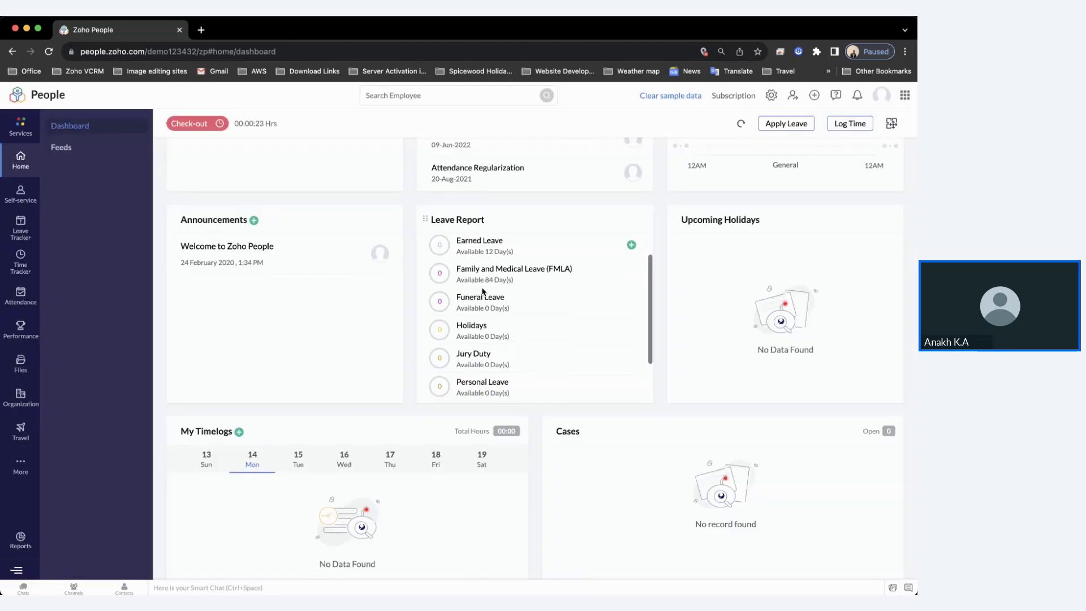
scroll(496, 269, up, 3)
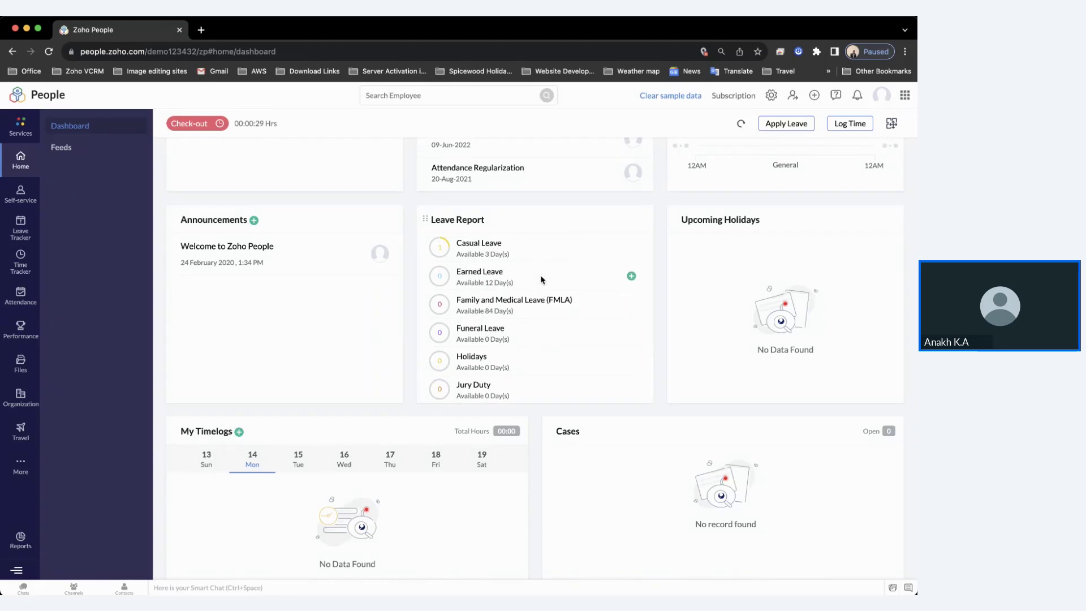
scroll(541, 300, down, 1)
scroll(541, 300, down, 2)
scroll(551, 297, up, 4)
scroll(665, 305, down, 3)
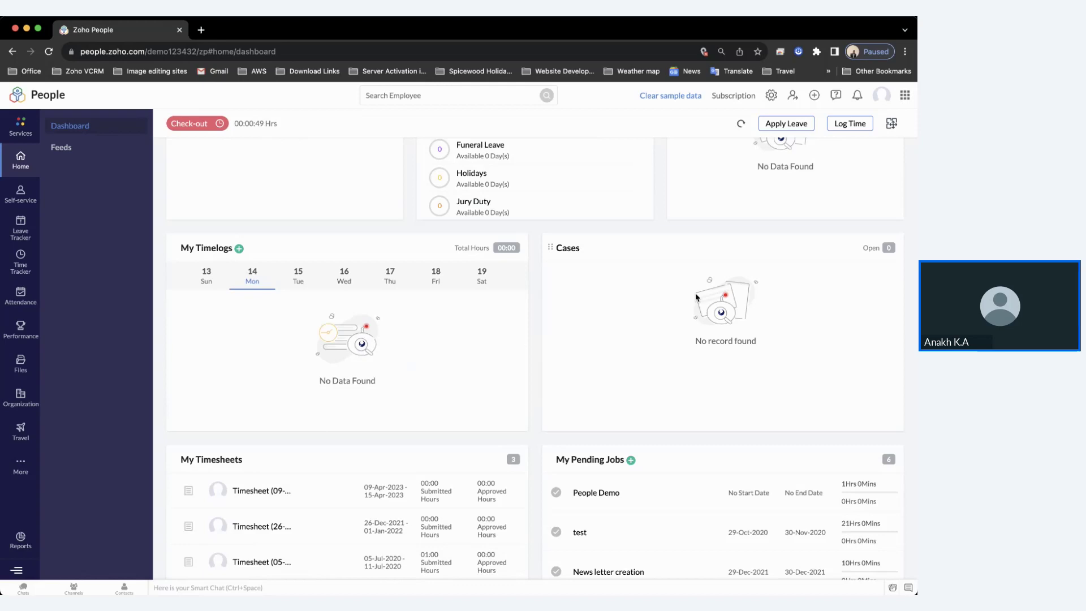
scroll(671, 307, down, 3)
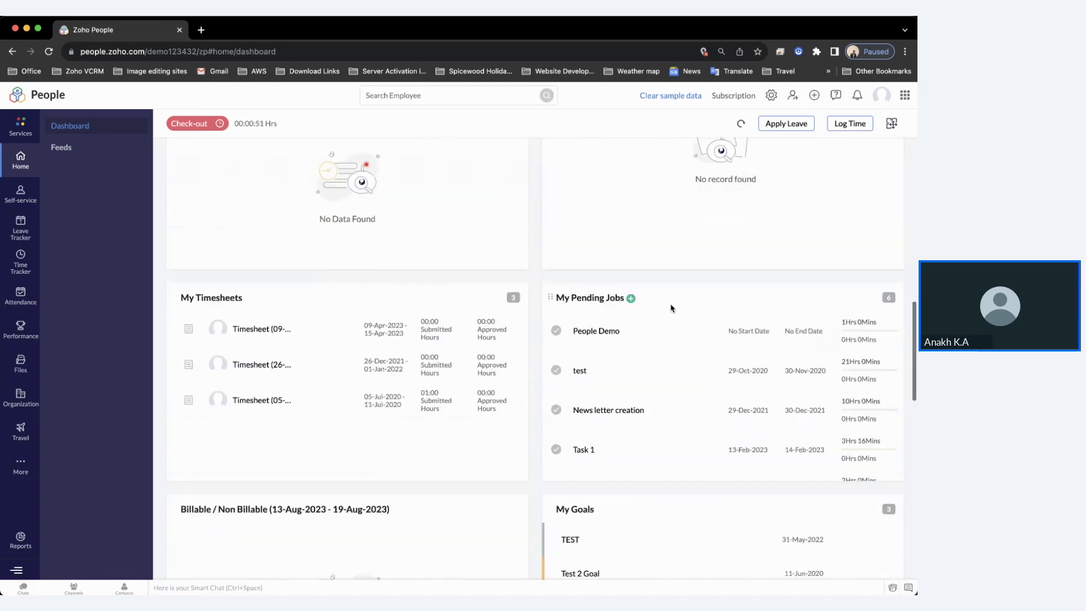
scroll(671, 308, down, 2)
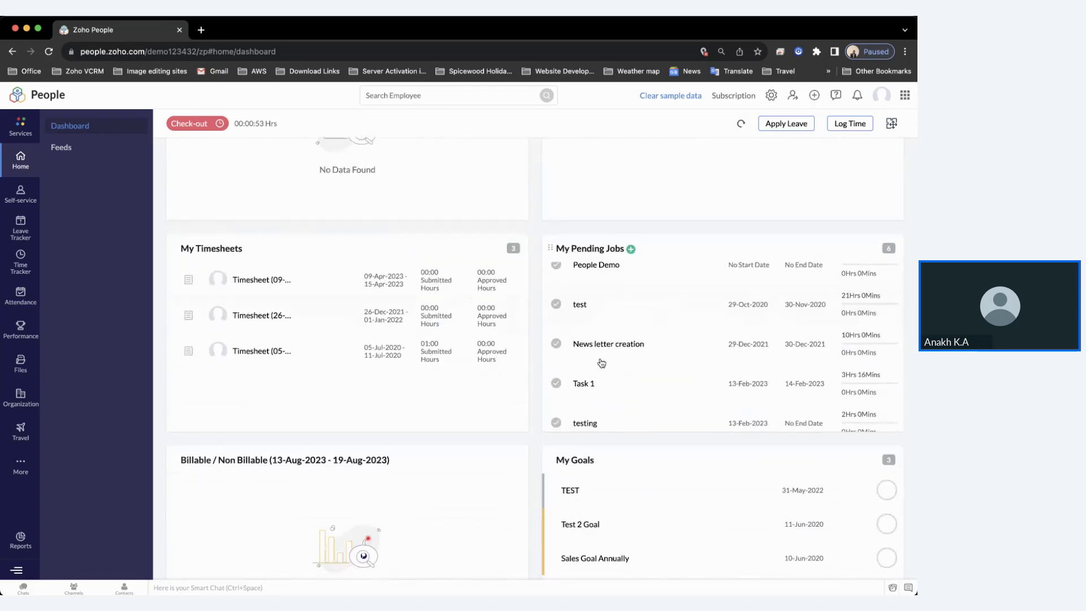
scroll(661, 337, up, 1)
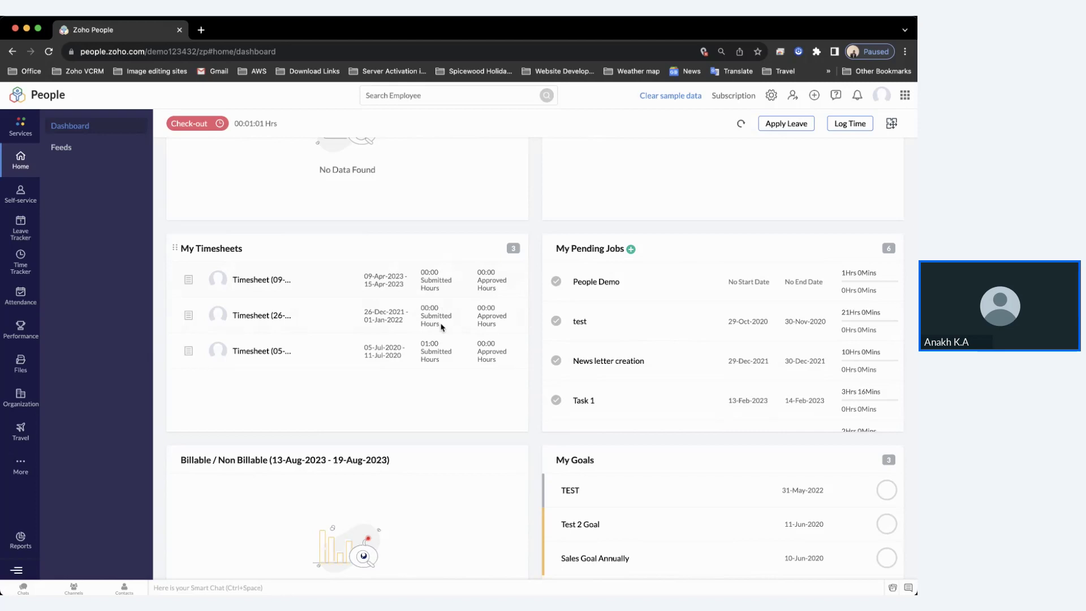
Examine the remaining dashboard widgets from My Goals to Employee Engagement, including the employee files in My Files.
scroll(442, 327, down, 3)
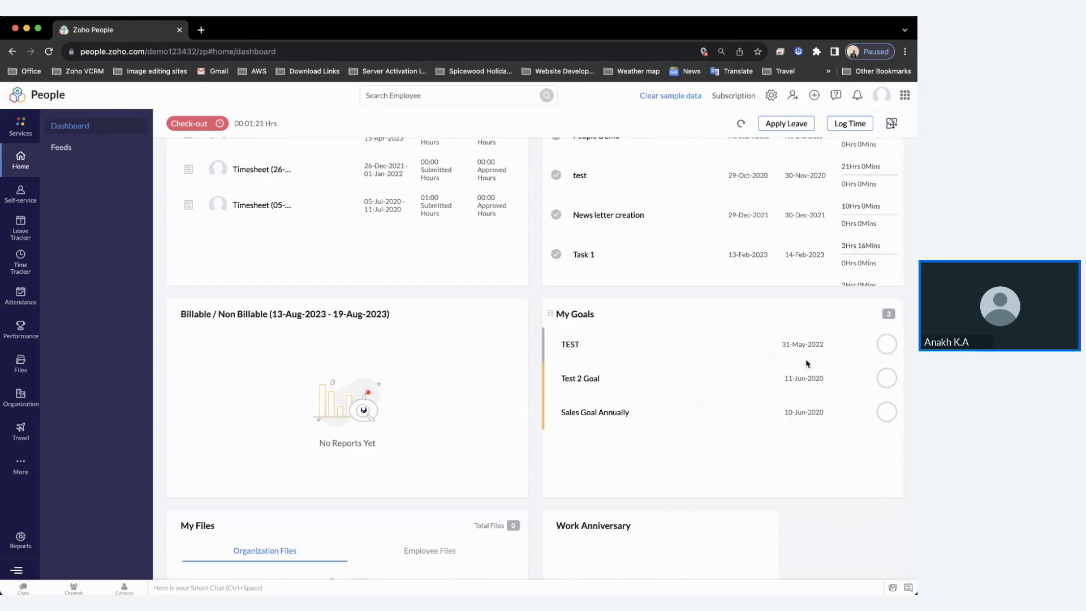
scroll(646, 415, down, 3)
scroll(645, 414, down, 3)
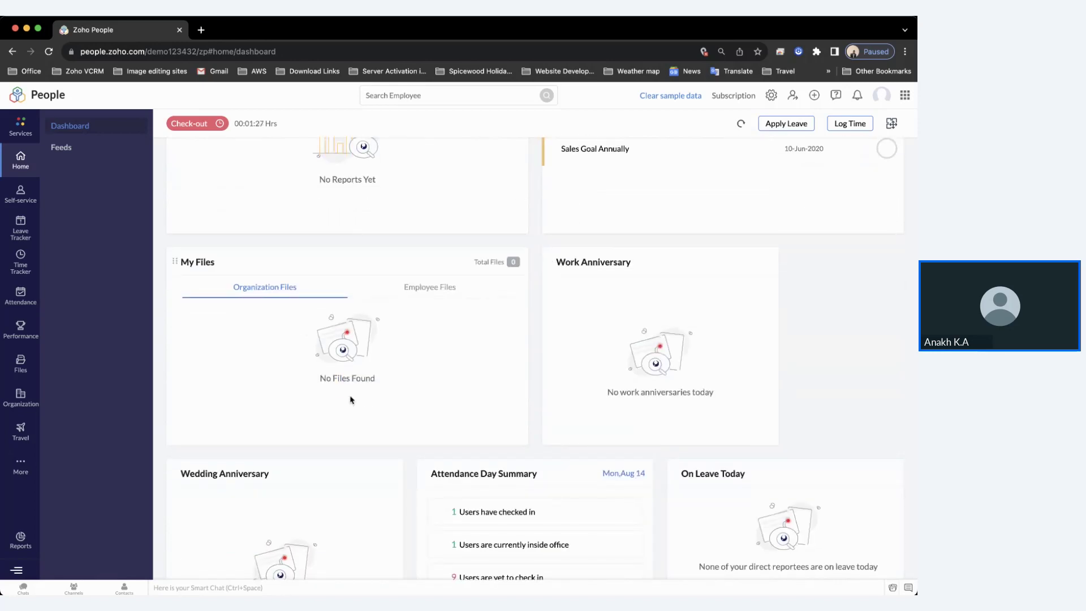
click(434, 295)
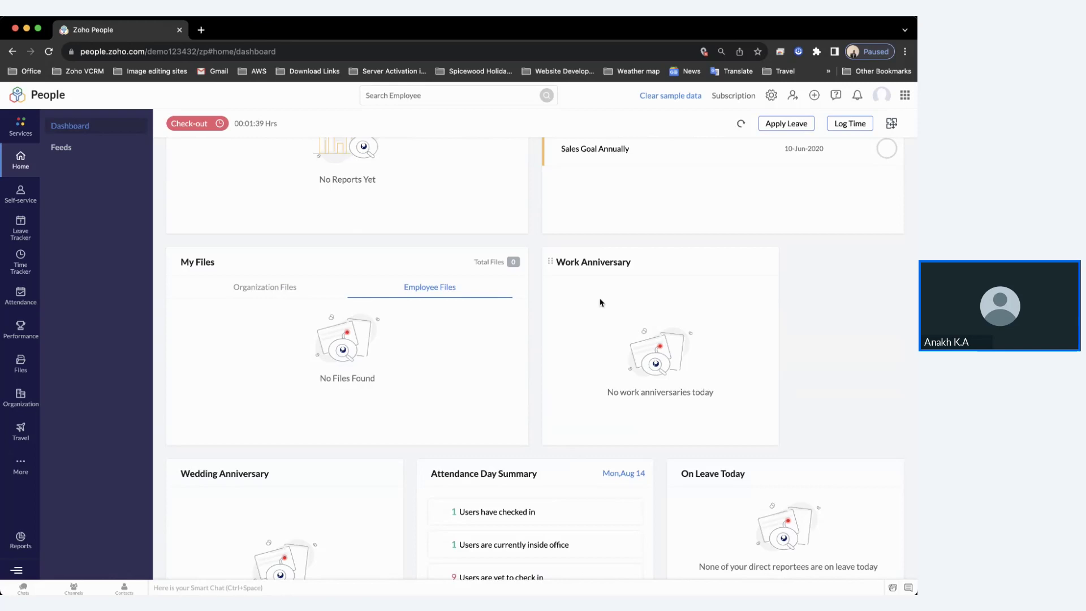
scroll(611, 309, down, 4)
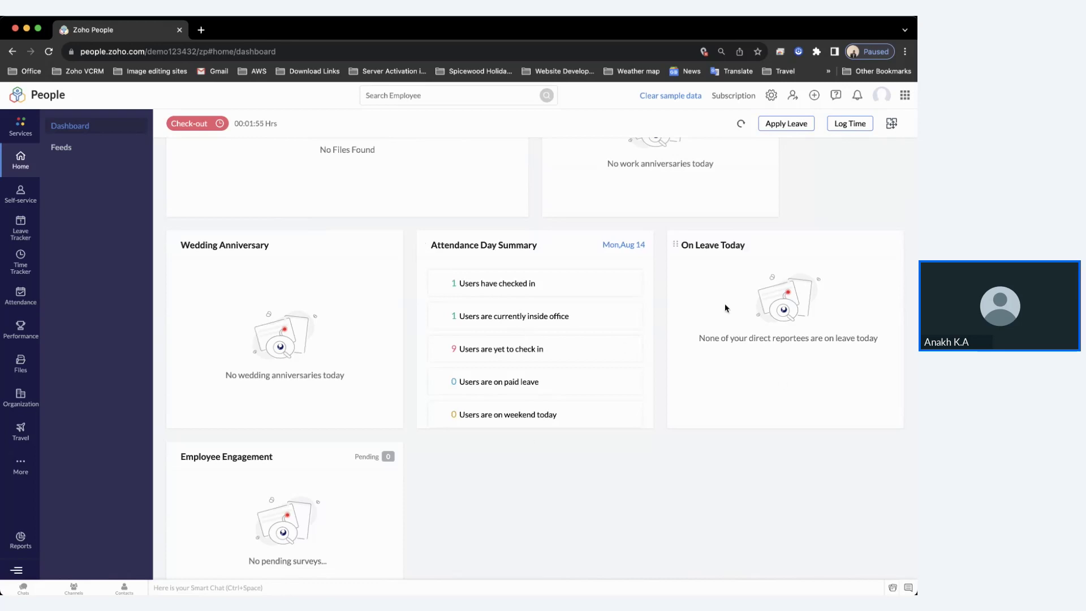
scroll(759, 354, down, 3)
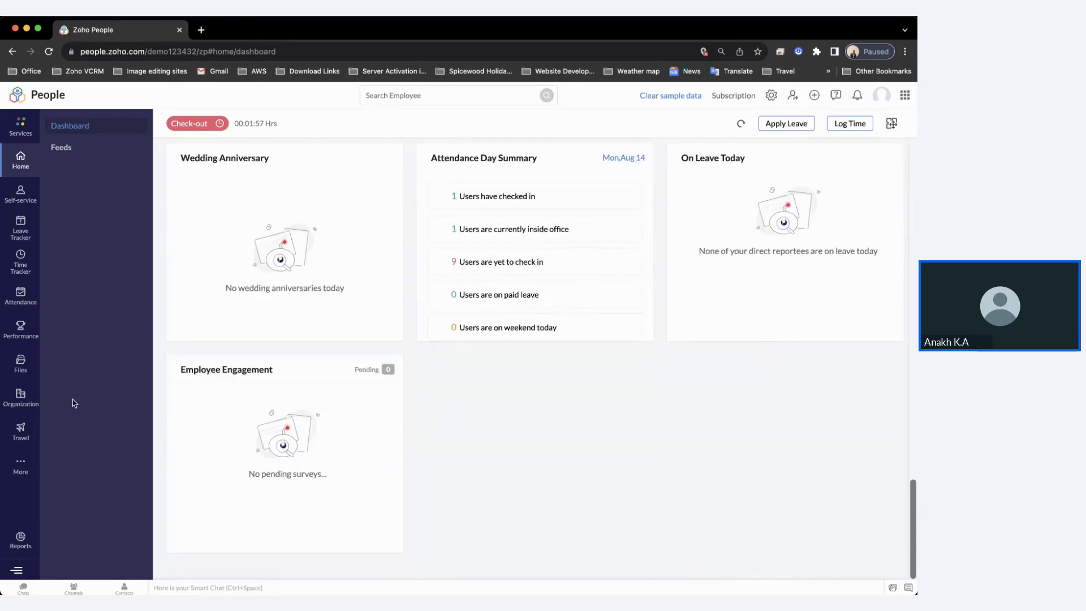
scroll(416, 369, up, 15)
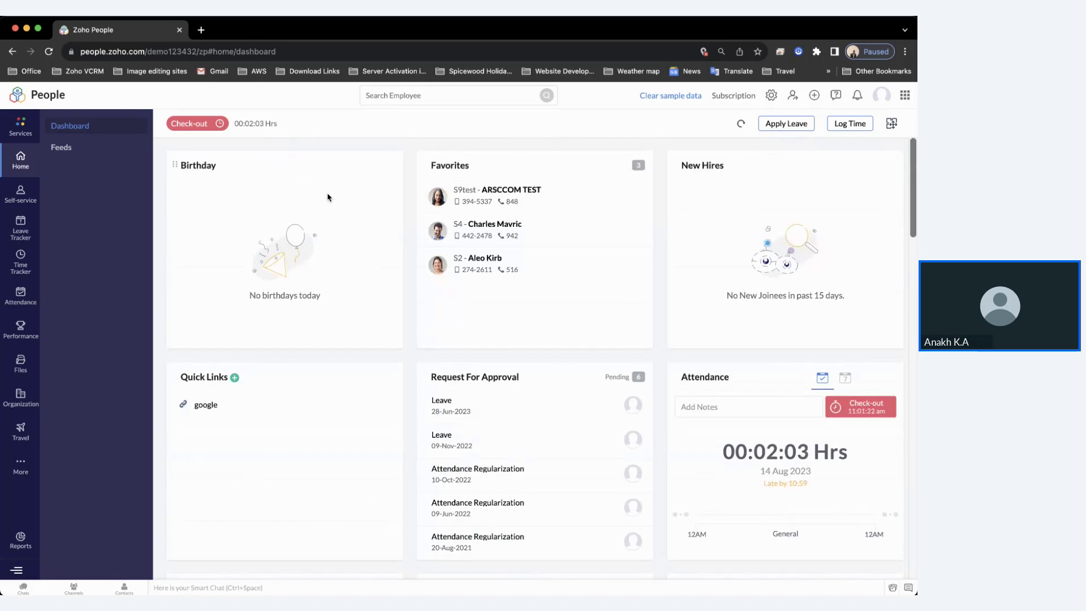
Submit an Earned Leave request for 15-Aug-2023 in the Leave Tracker service and open its approval timeline.
click(29, 128)
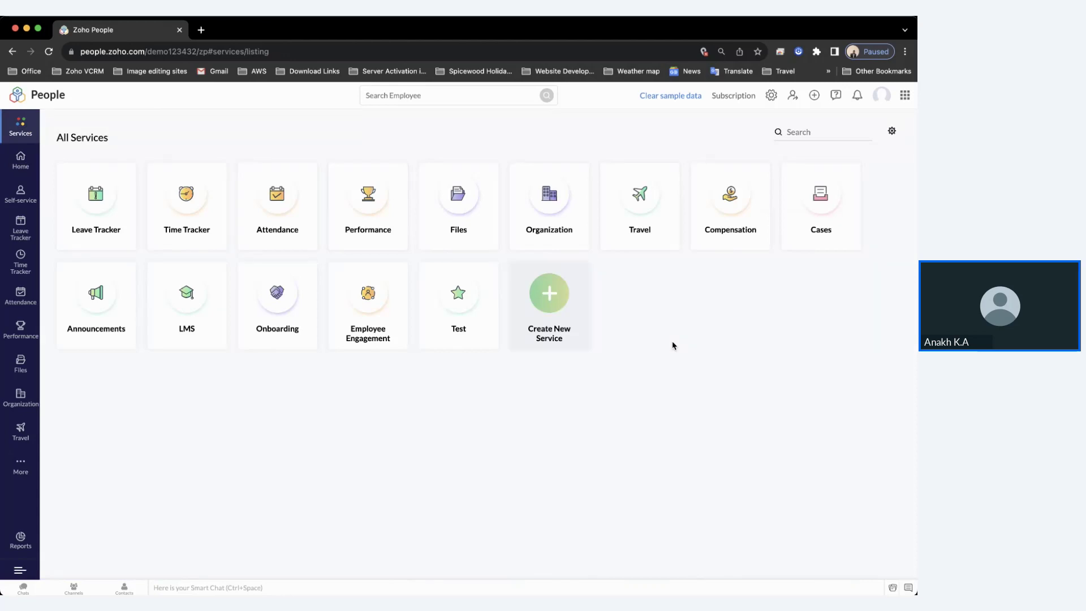
click(112, 210)
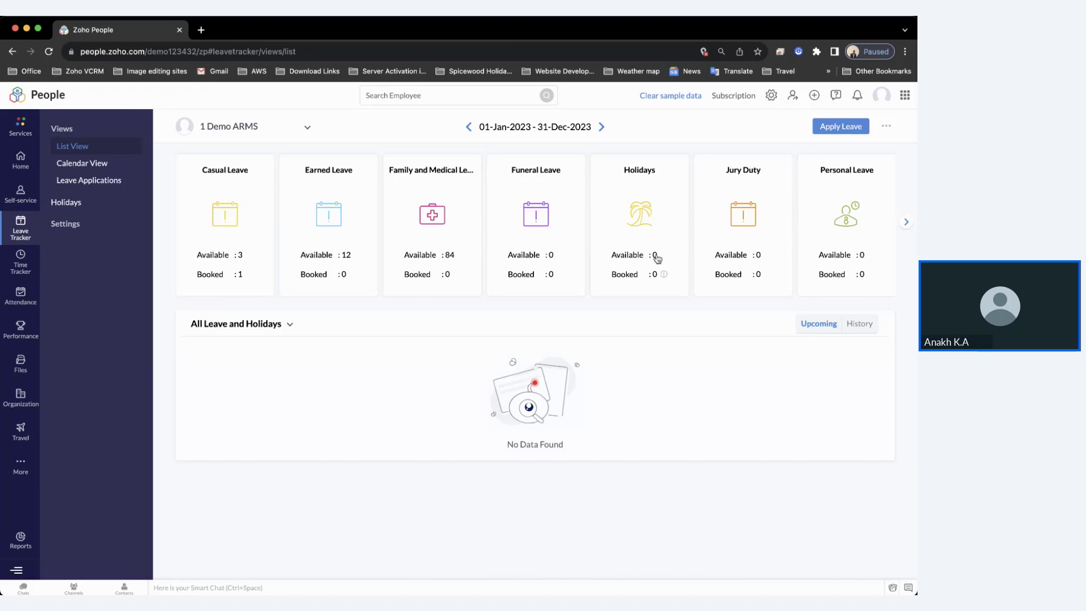
click(830, 135)
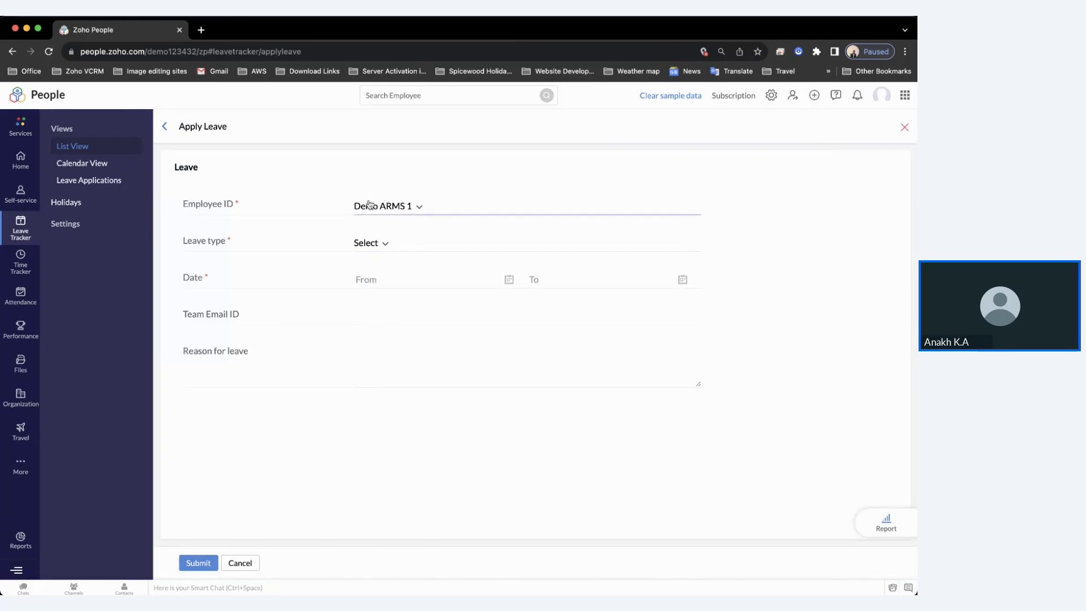
click(374, 252)
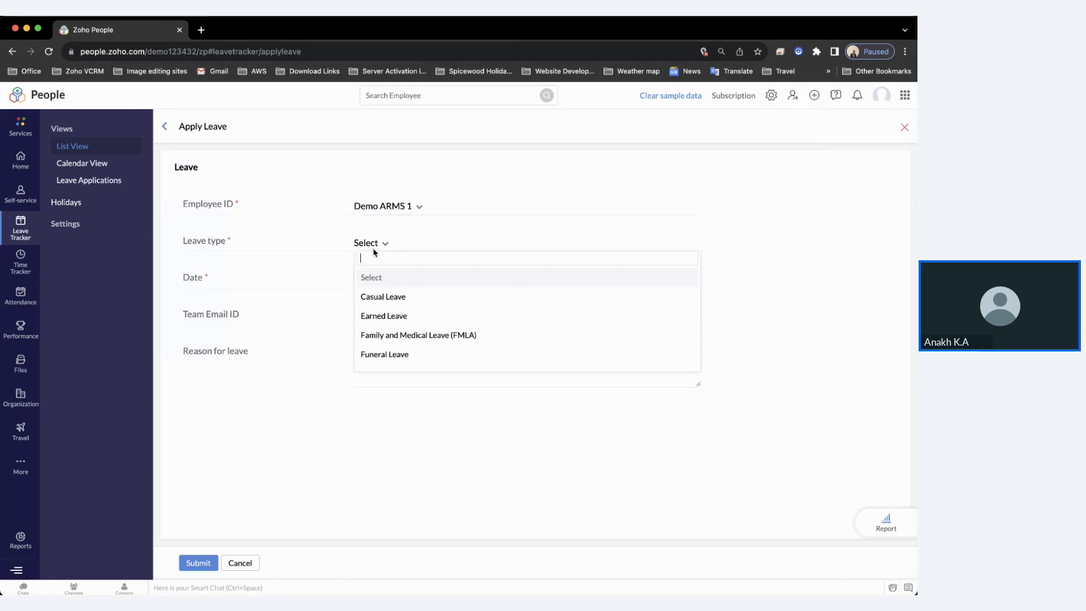
click(379, 316)
click(396, 278)
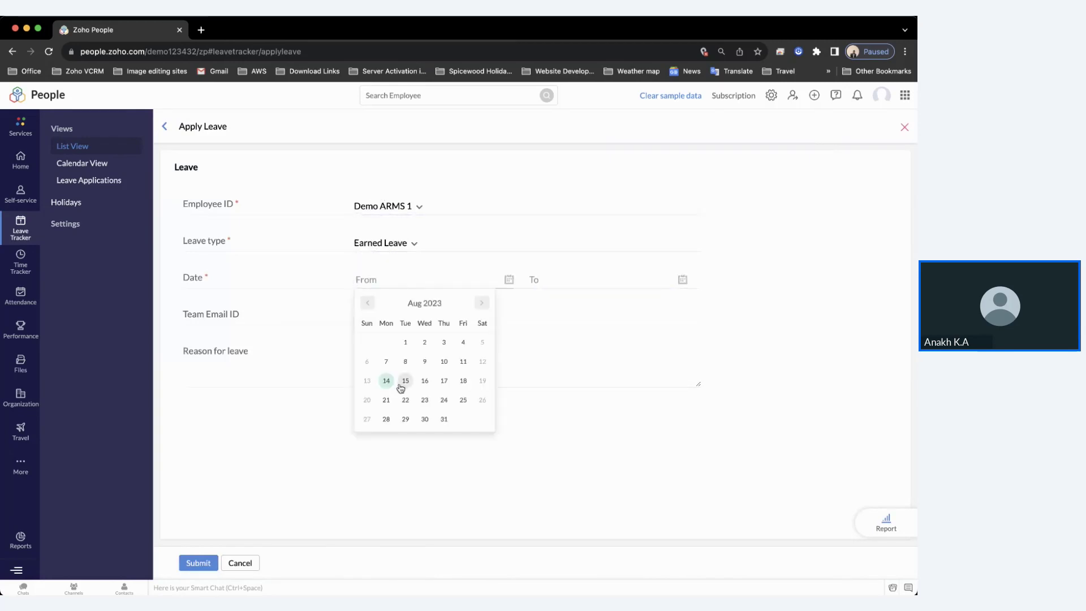
click(401, 383)
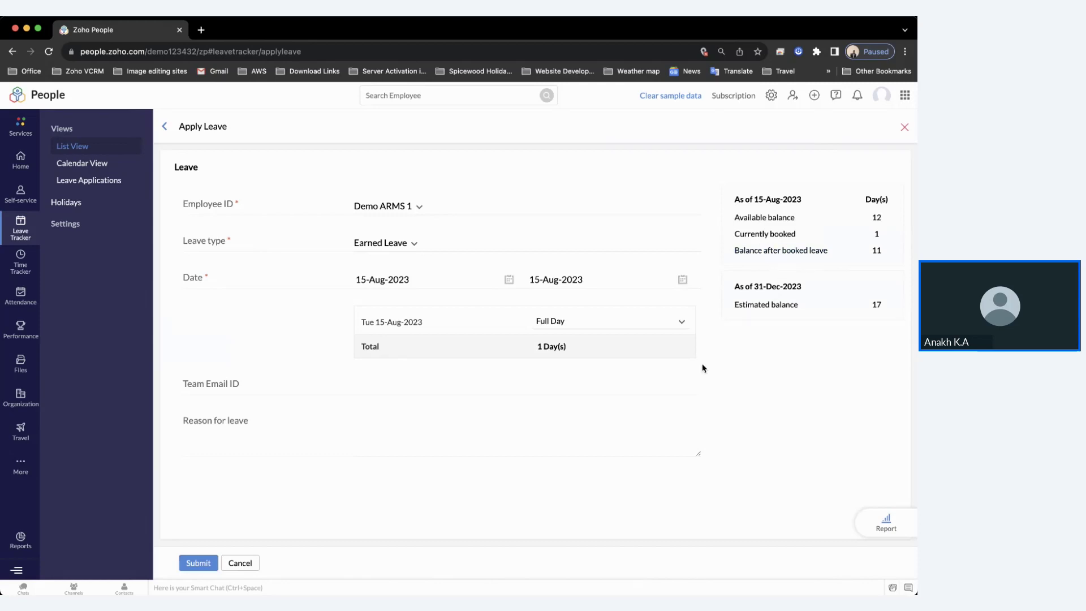
click(199, 563)
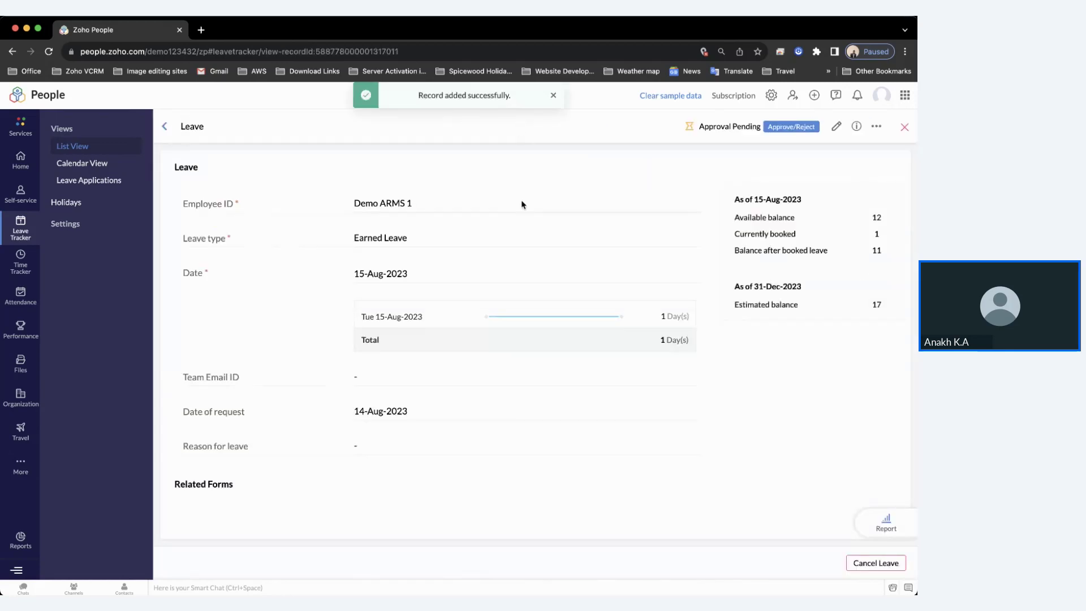
click(777, 128)
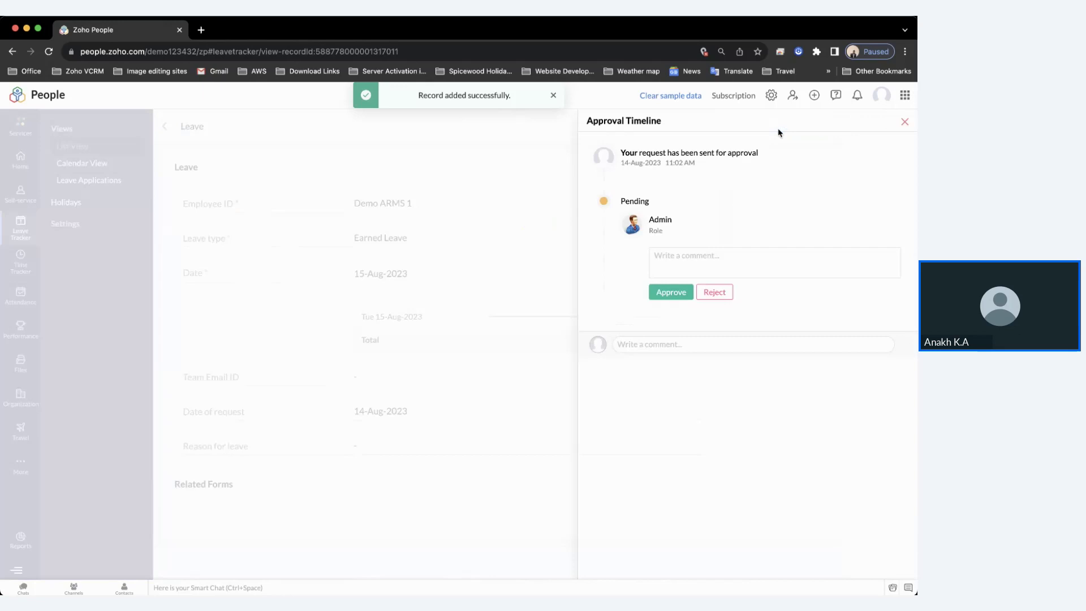
click(703, 266)
text(asdas)
key(BackSpace)
key(BackSpace)
key(BackSpace)
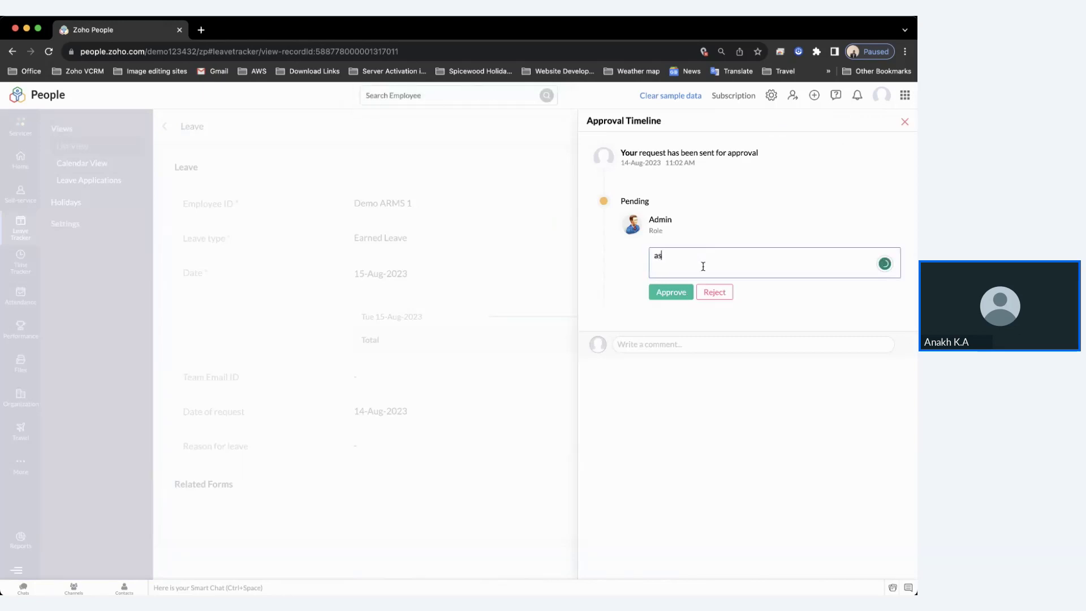
key(BackSpace)
key(BackSpace)
Reject the pending leave request without a comment and close its approval timeline.
click(711, 293)
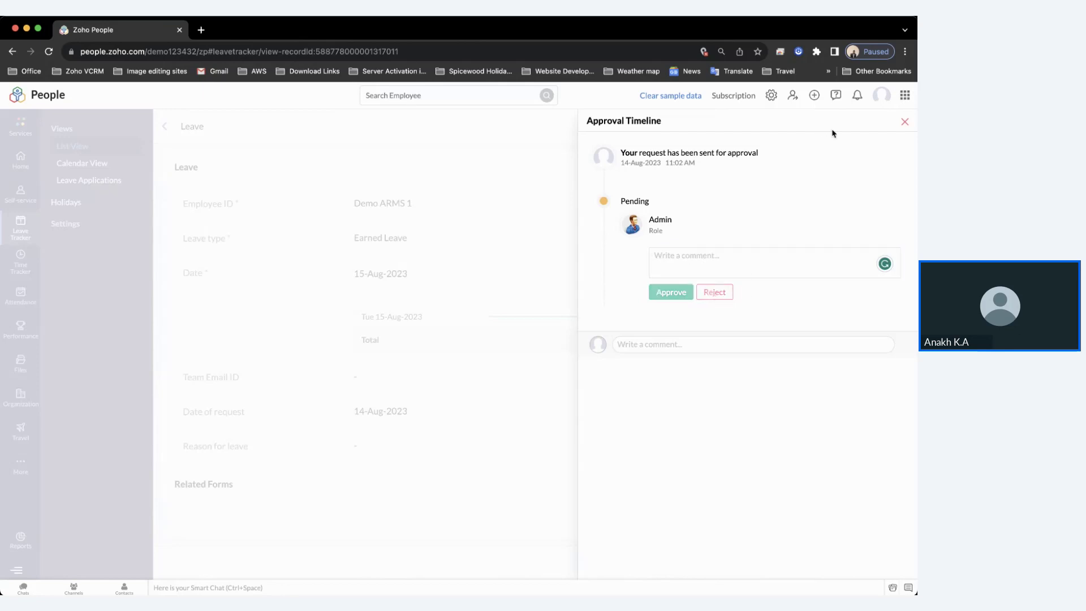
click(904, 123)
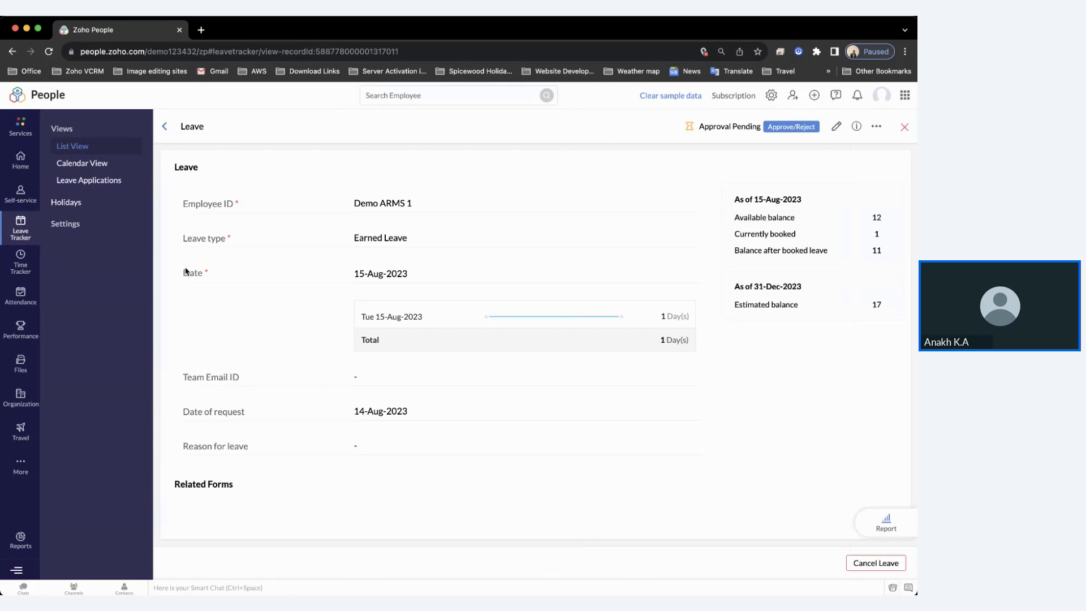
Open the Time Tracker service and show its list of jobs.
click(20, 142)
click(201, 202)
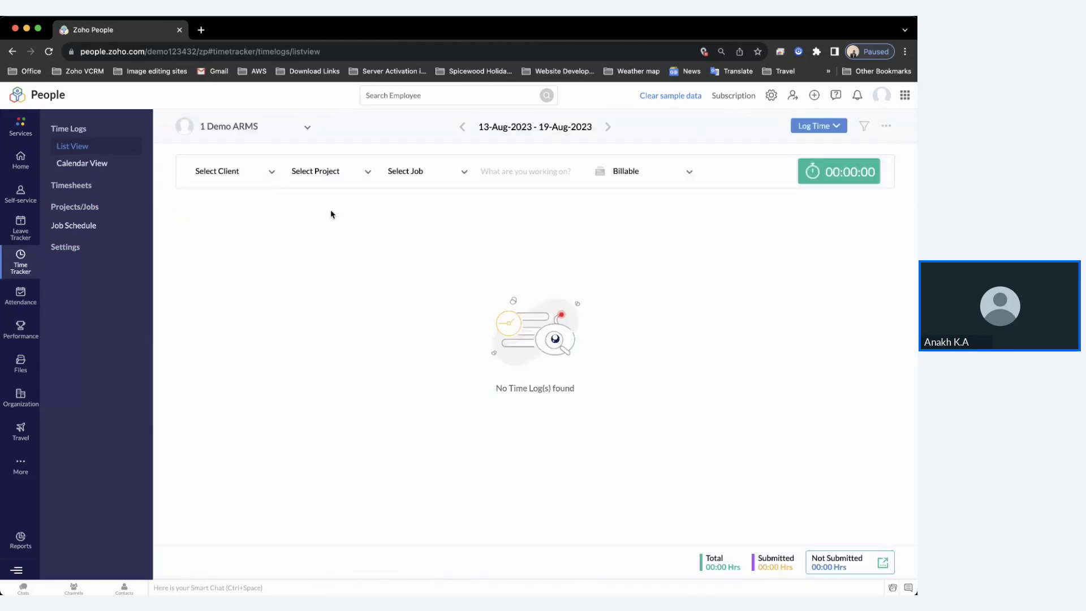
click(74, 207)
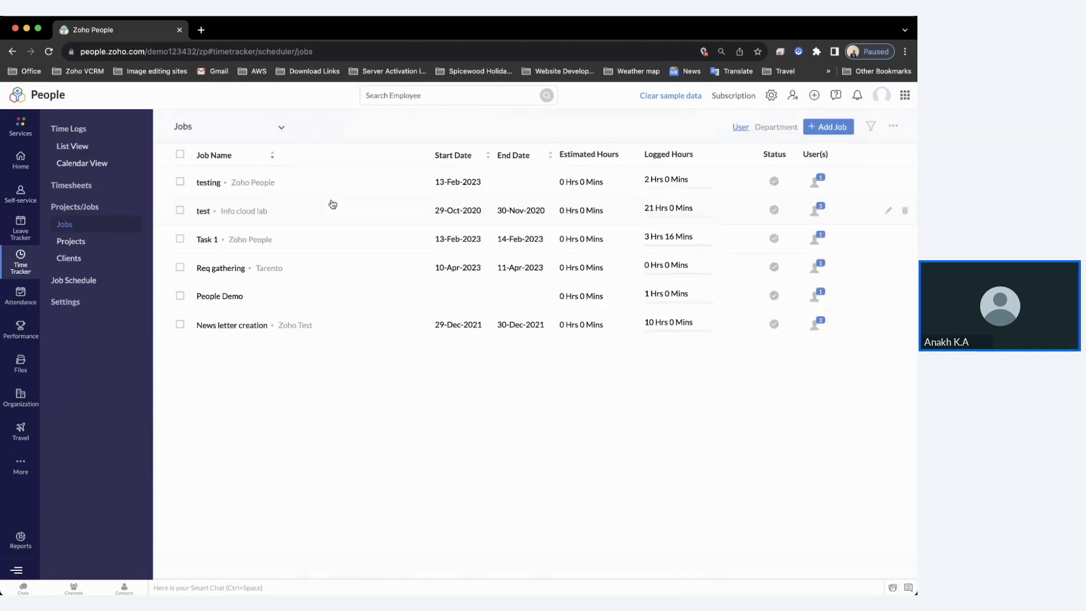
Open a new job form and examine its project choices and the fields from assignees down to work items.
click(819, 129)
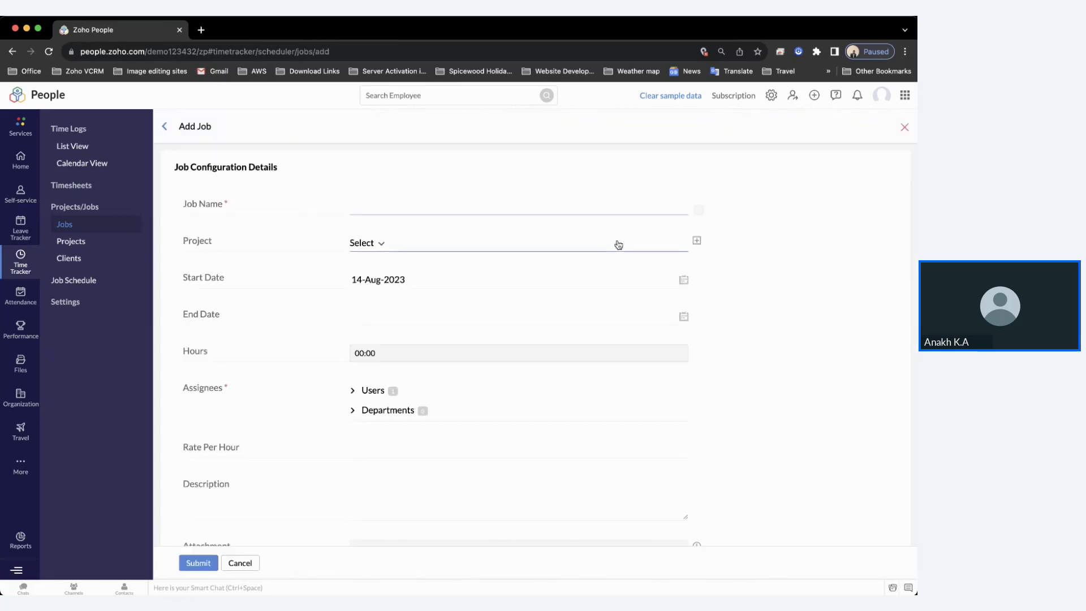
click(380, 244)
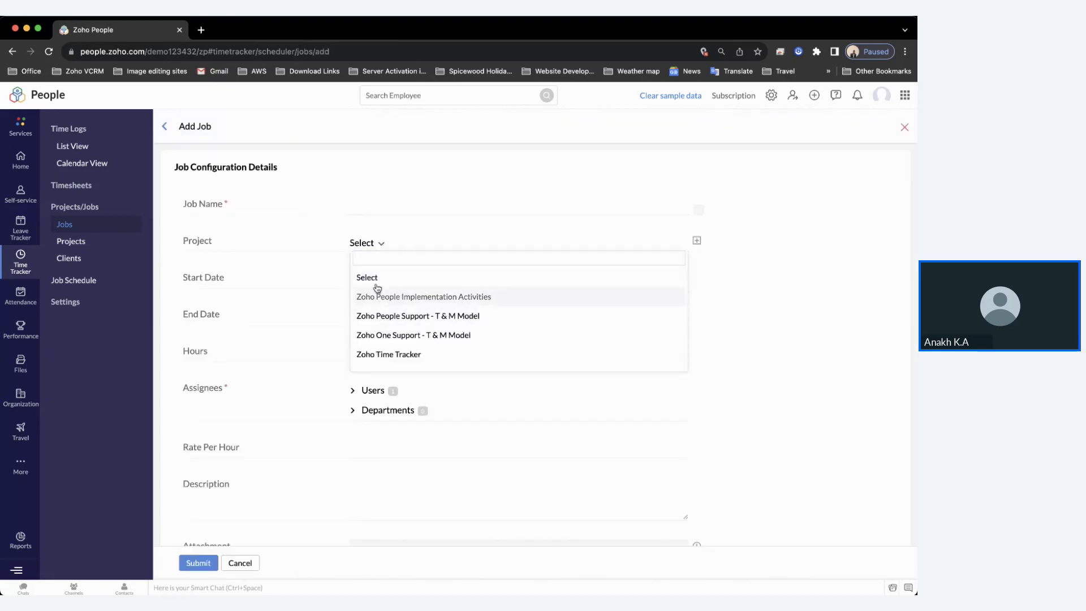
click(829, 294)
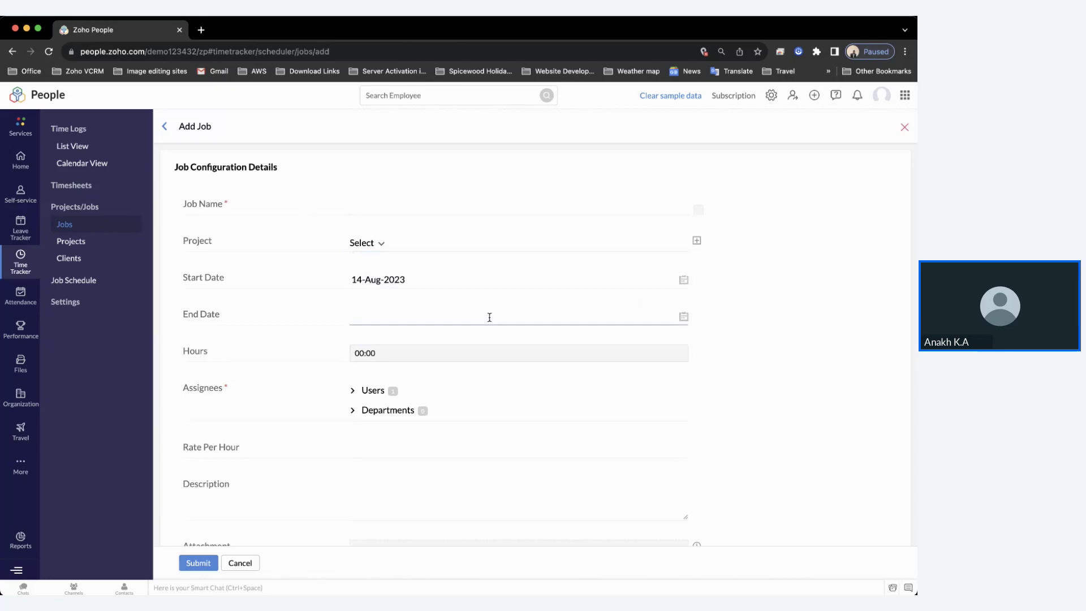
scroll(430, 360, down, 2)
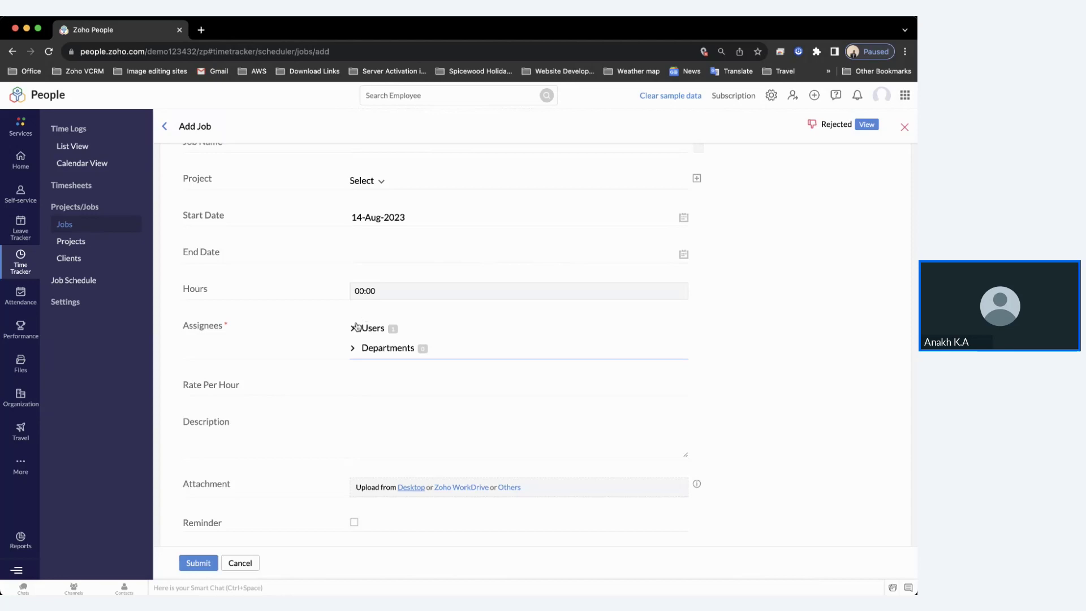
scroll(357, 322, down, 2)
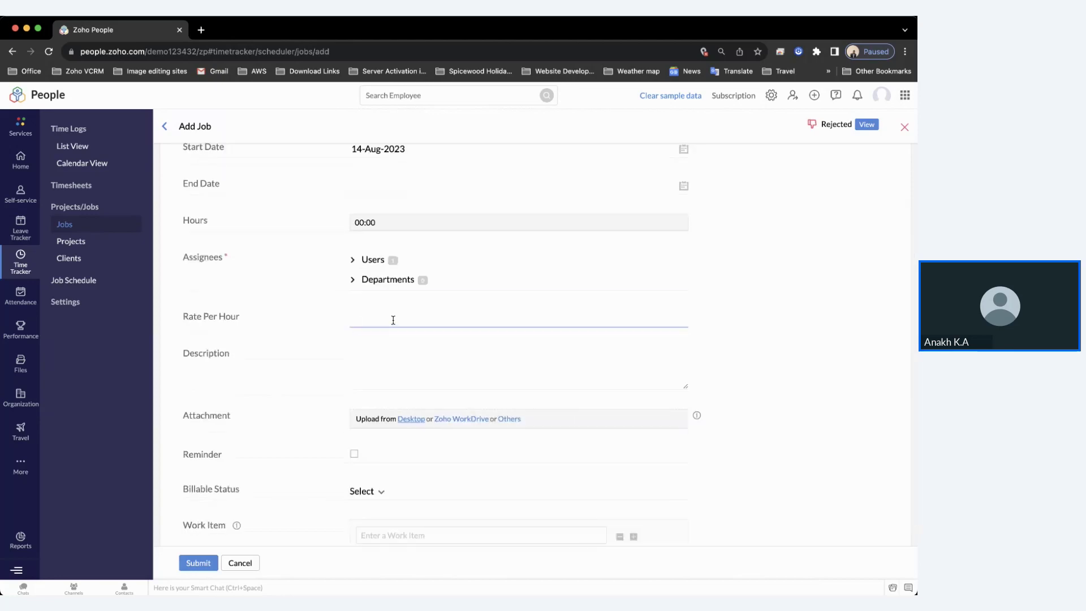
scroll(407, 355, down, 1)
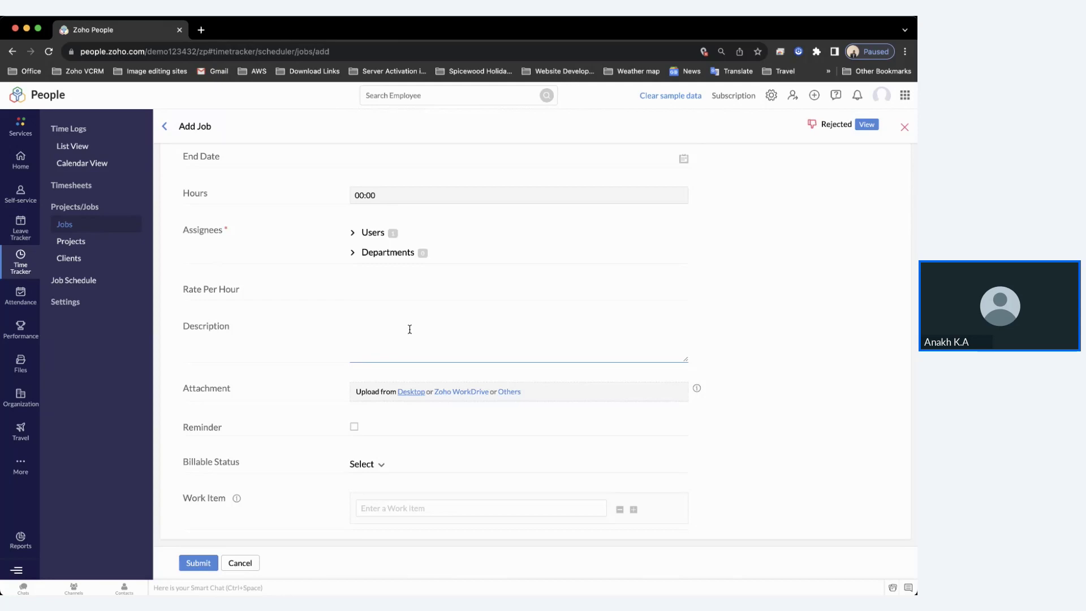
Examine the billable status choices in the new job form and discard the form without submitting.
click(371, 464)
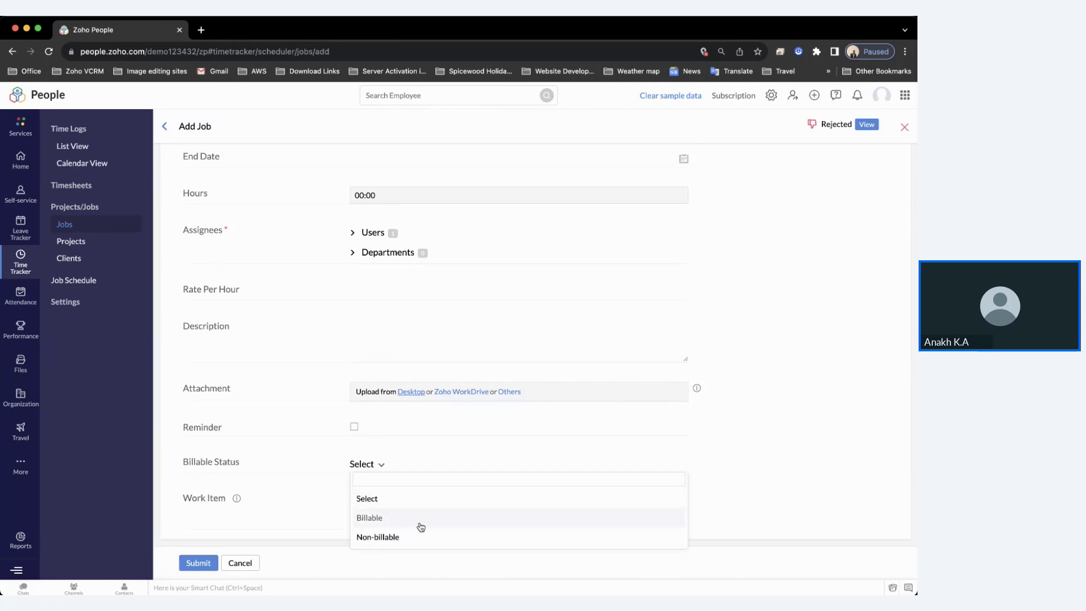
click(797, 443)
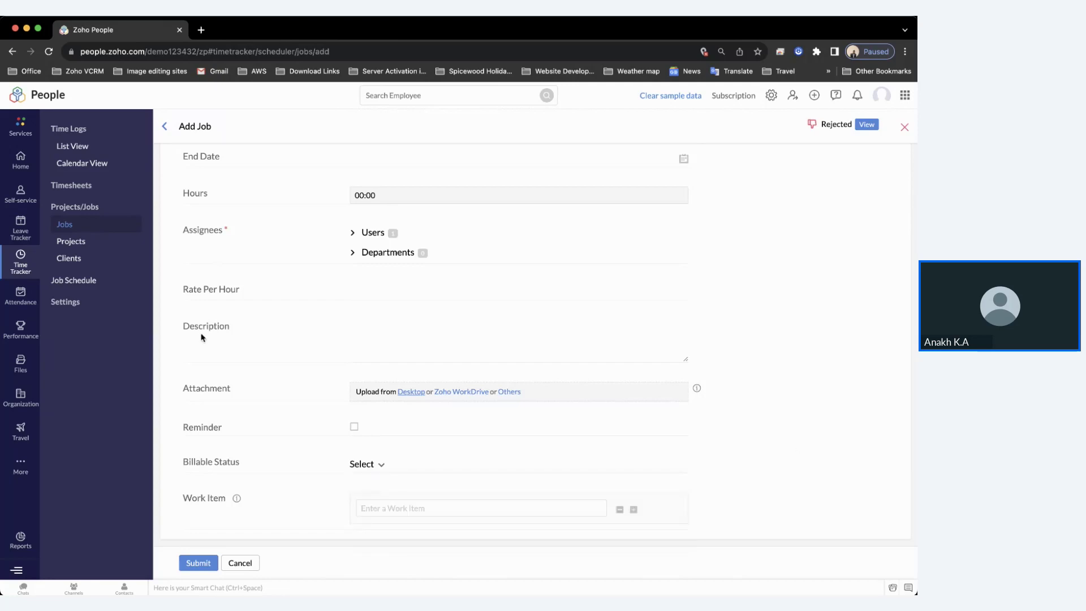
click(240, 562)
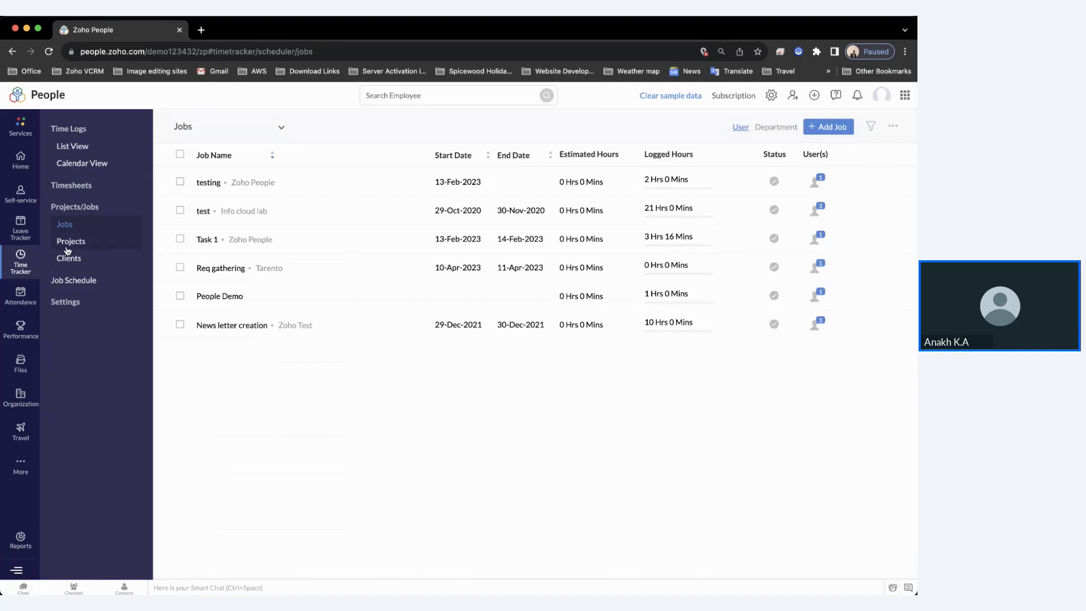
Record a billable time log in the Time Logs list view with the timer, for client ARSCCOM, project Info cloud lab and job test.
click(68, 130)
click(75, 179)
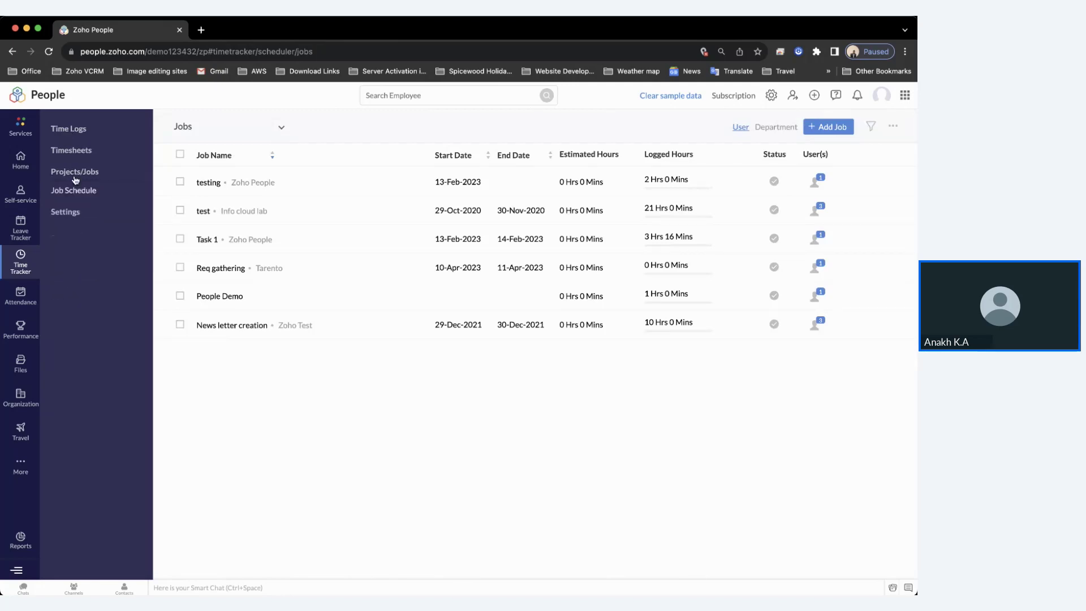
click(65, 136)
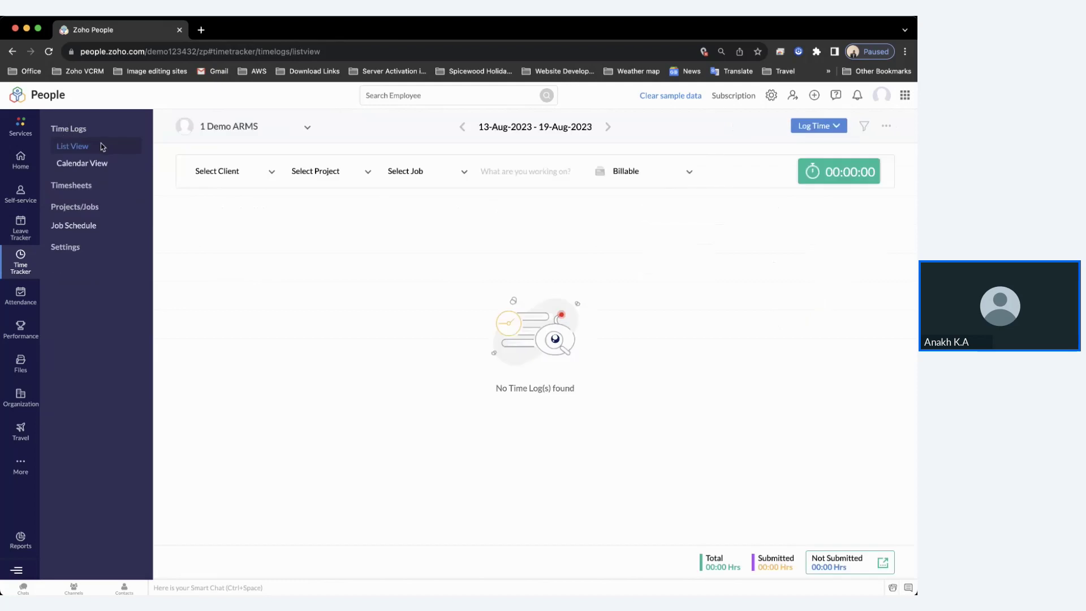
click(396, 176)
click(409, 247)
click(353, 181)
click(306, 223)
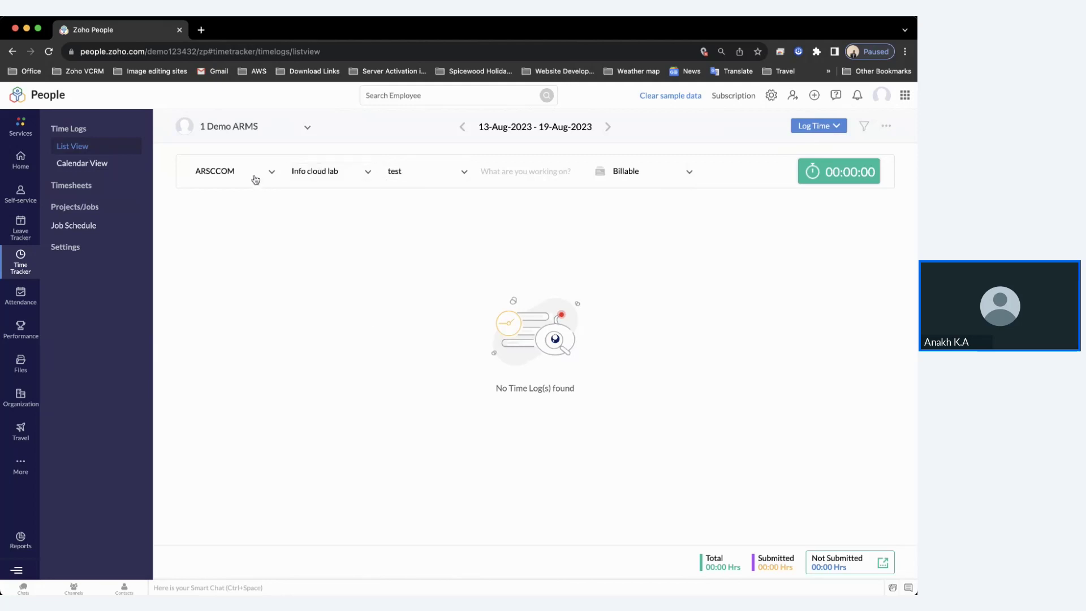
click(821, 177)
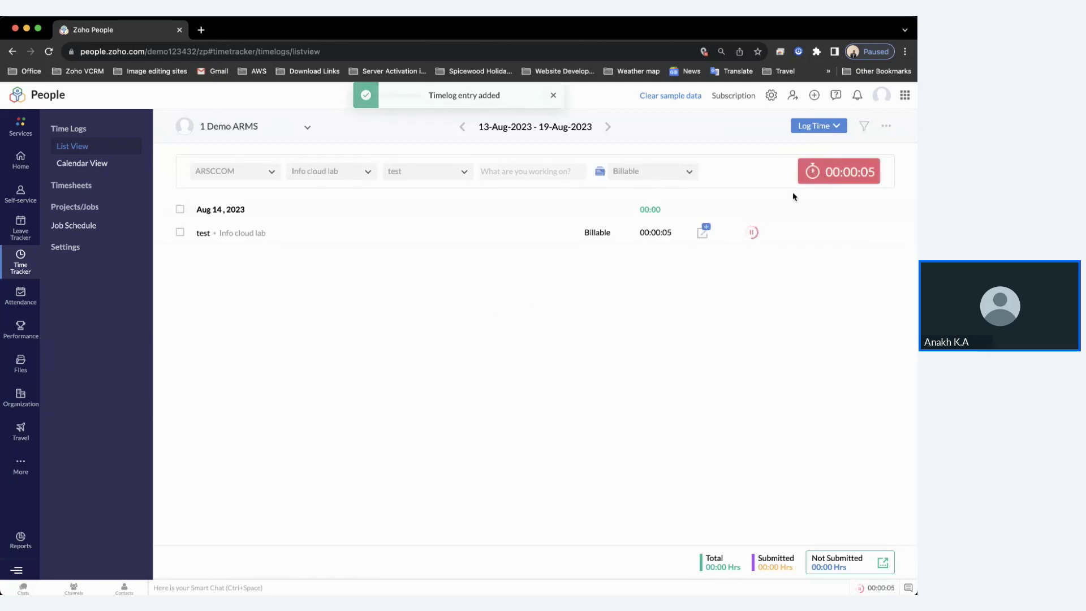
click(812, 172)
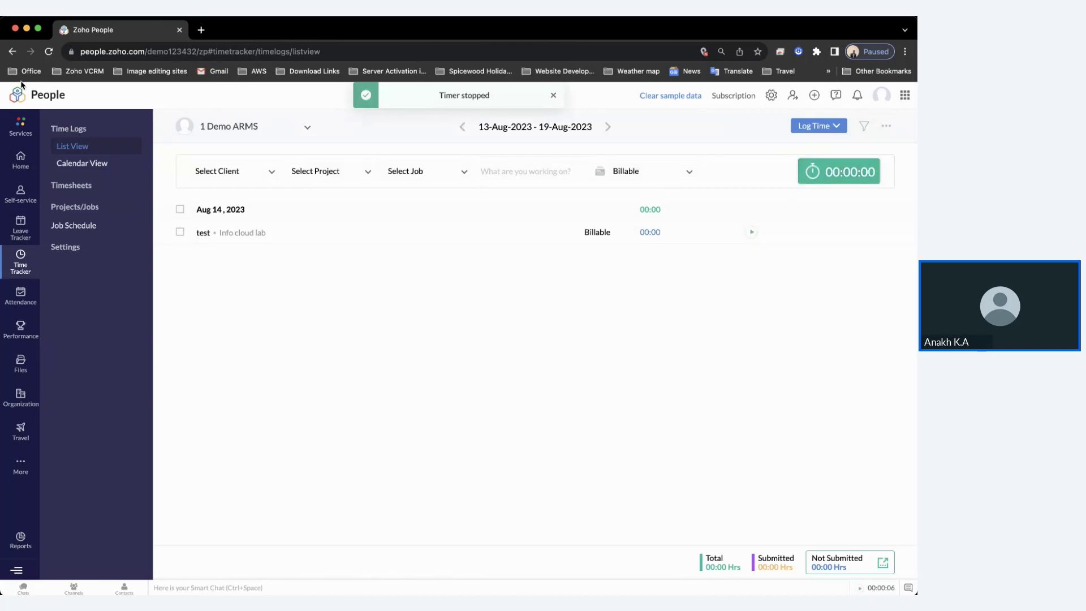
Open the Attendance service's list view and check which employees can be selected there.
click(20, 129)
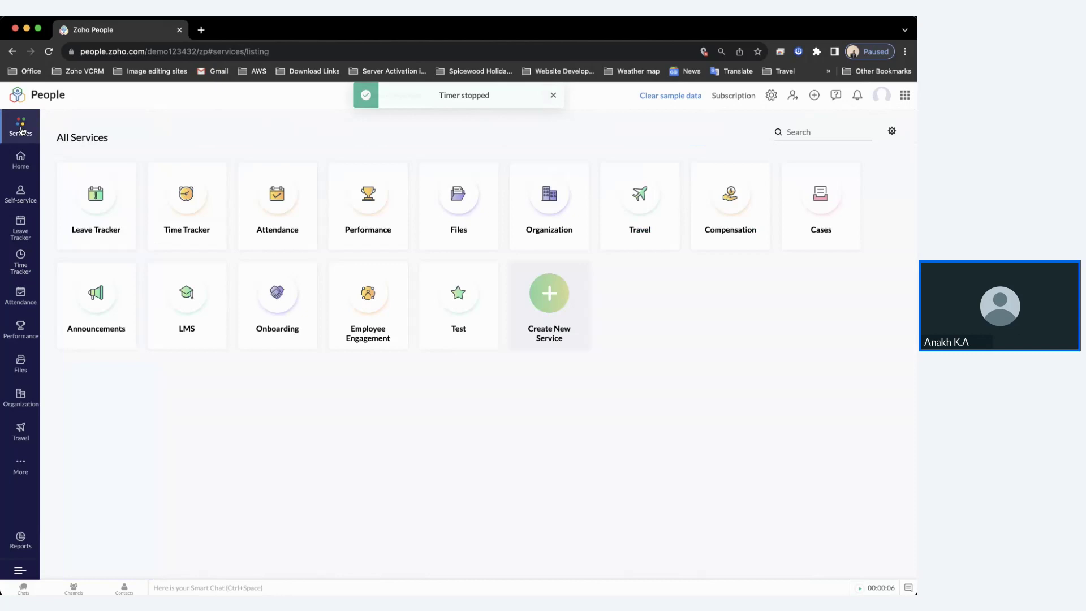
click(268, 202)
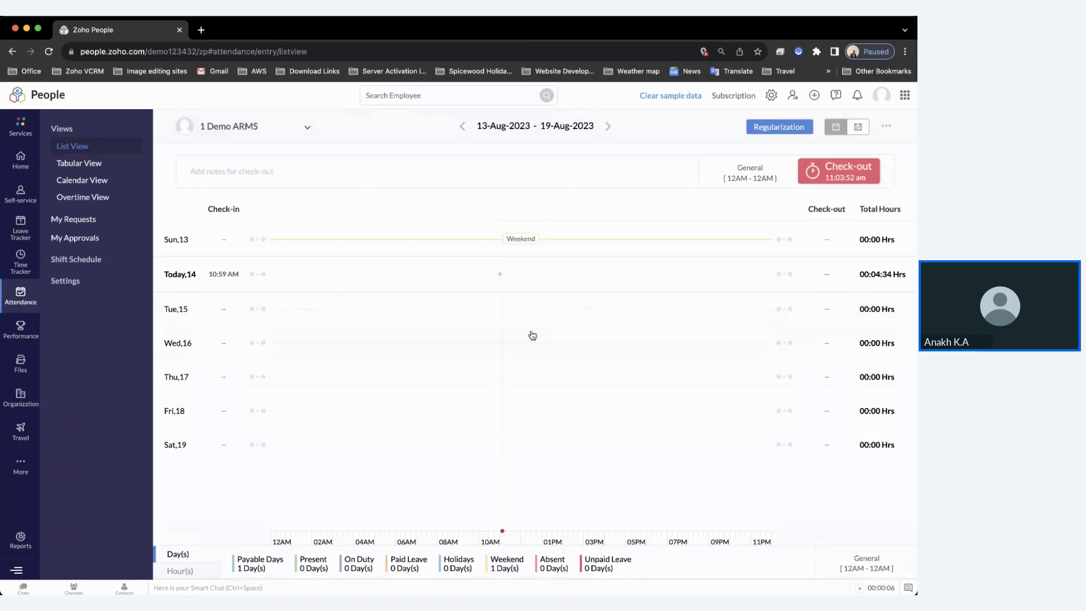
click(302, 135)
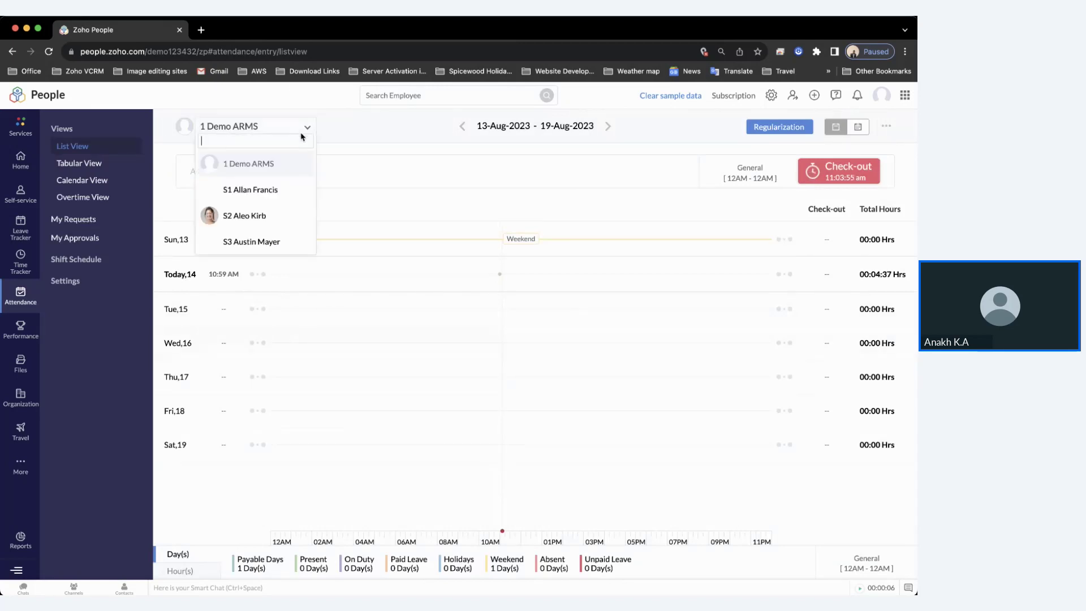
click(400, 113)
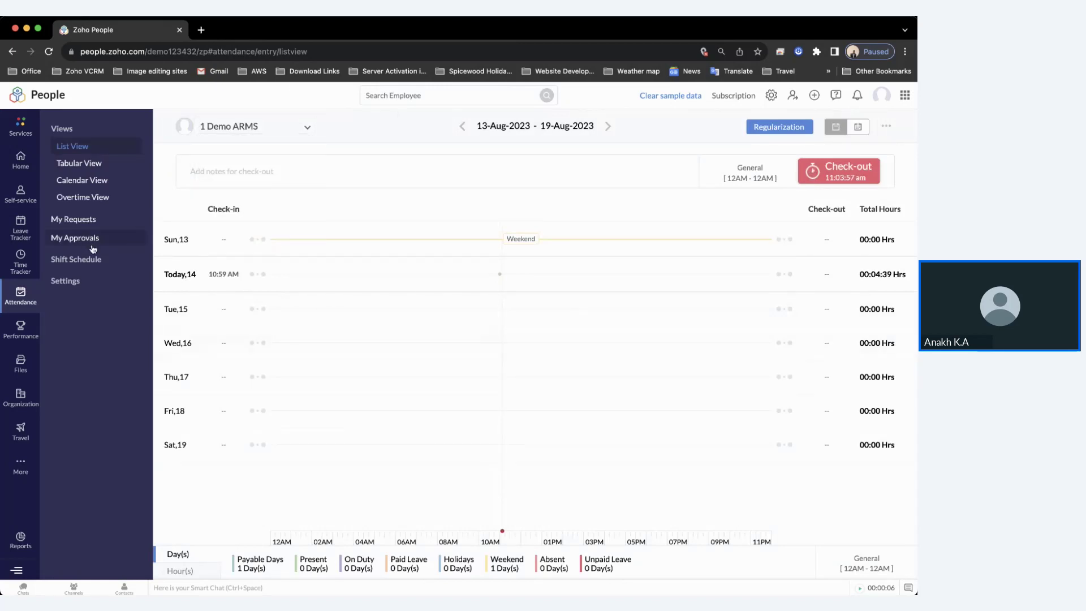
Open the attendance general settings and look through their options.
click(77, 282)
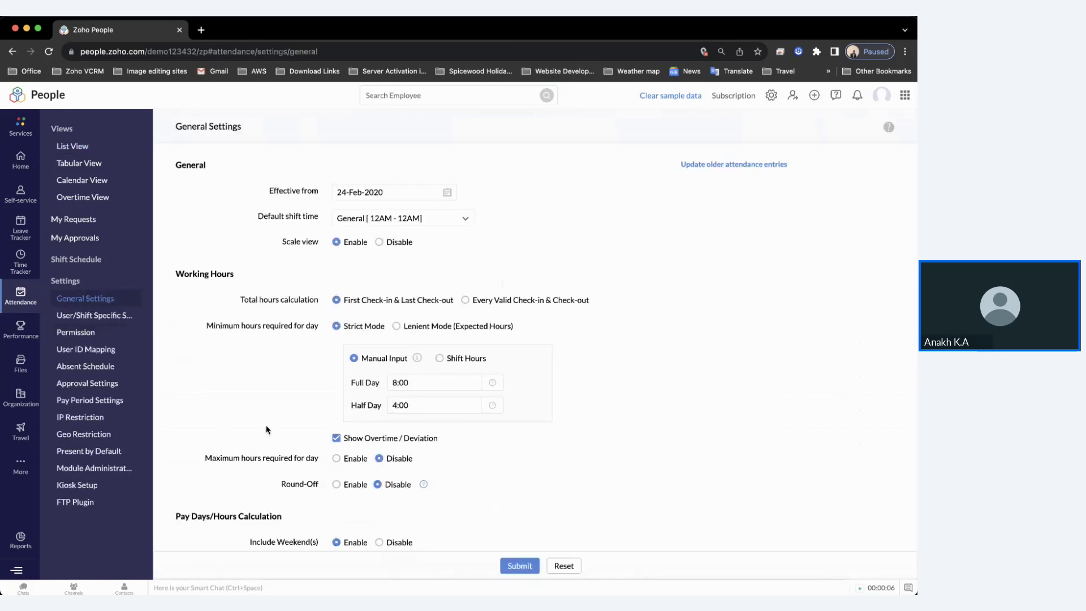
scroll(266, 425, down, 3)
scroll(266, 425, down, 2)
scroll(266, 425, up, 5)
Start a regularization request for 14-Aug-2023 from the attendance list view and set its check-in time to 09:30 AM.
click(71, 145)
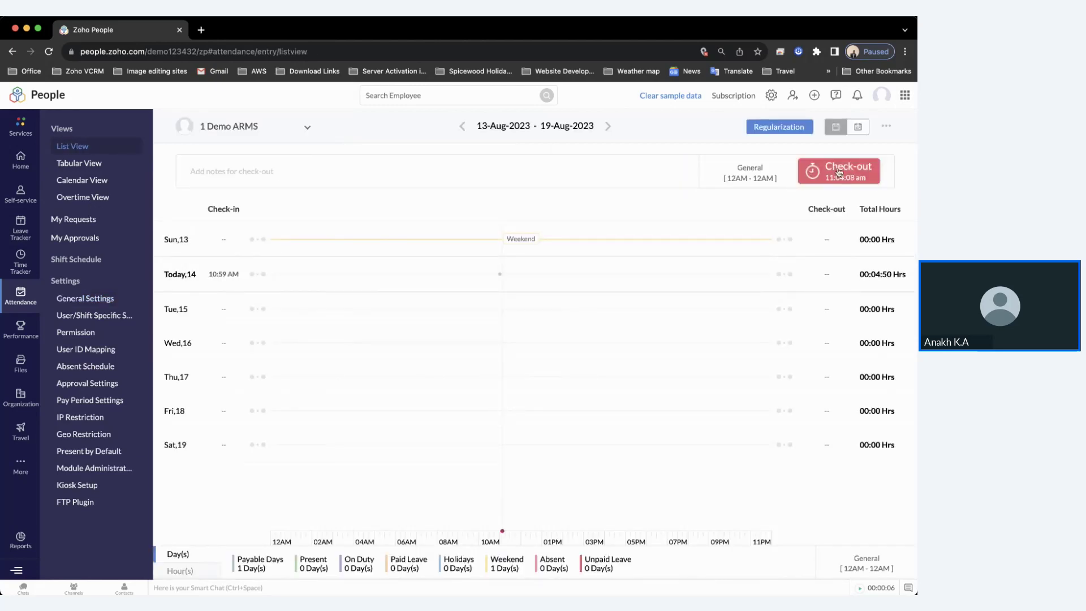
click(786, 128)
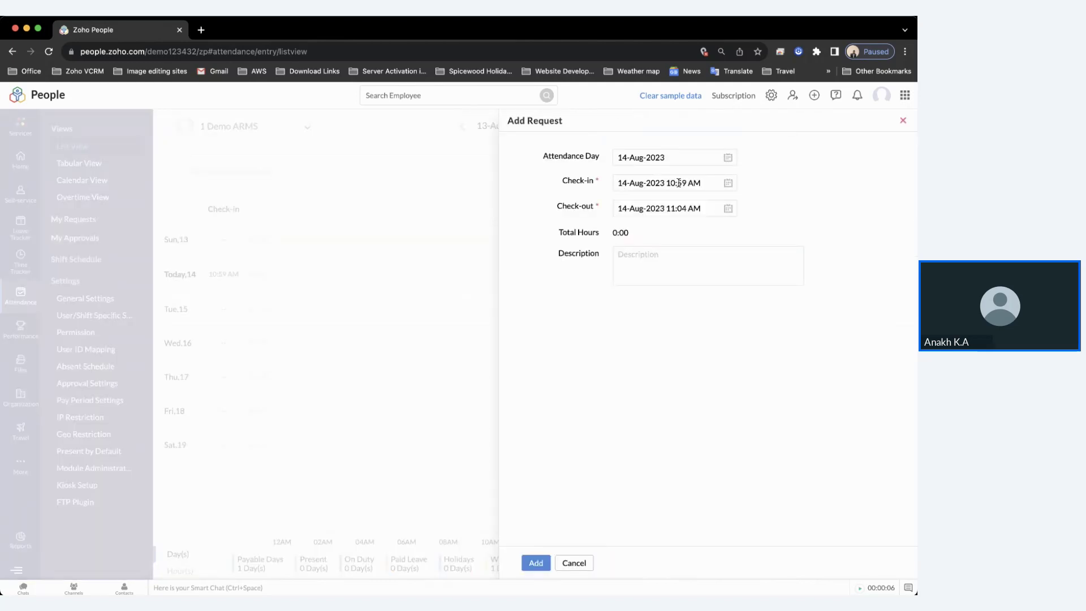
click(678, 183)
click(677, 181)
click(676, 182)
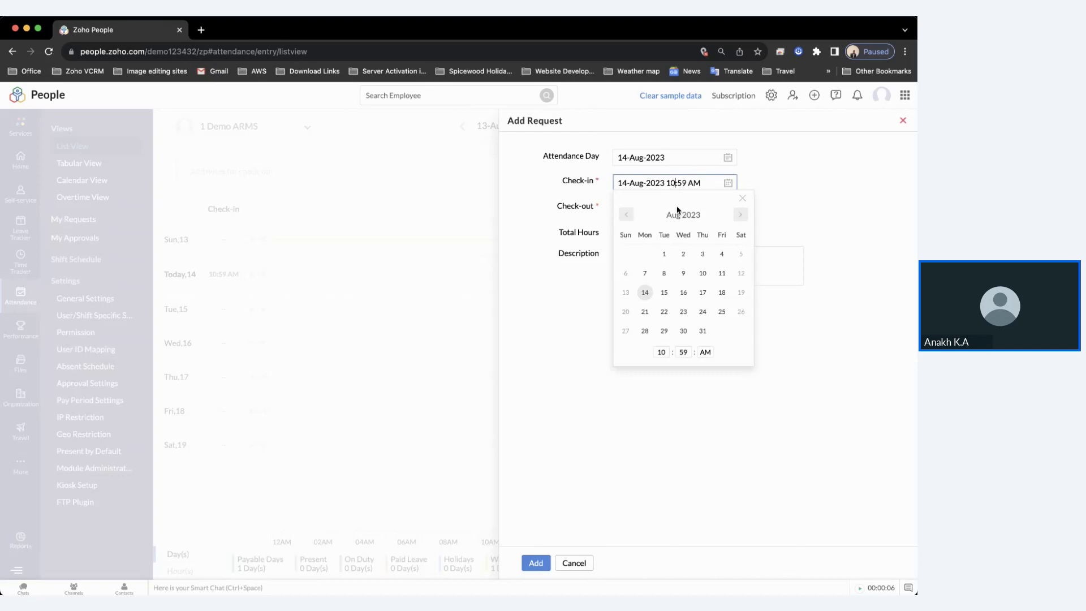
click(661, 352)
text(09)
click(689, 351)
text(30)
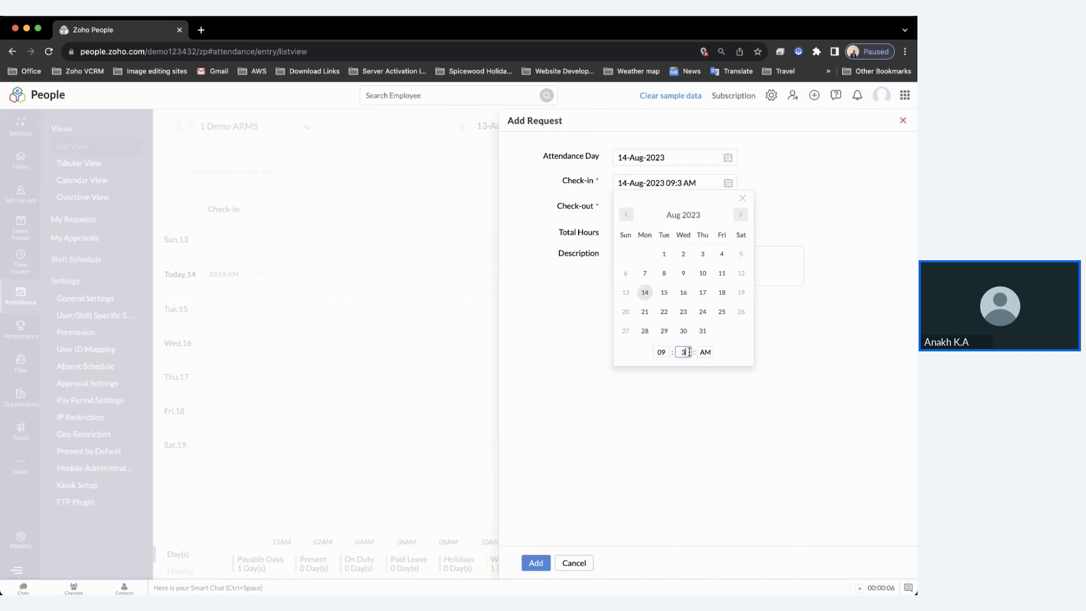
click(565, 339)
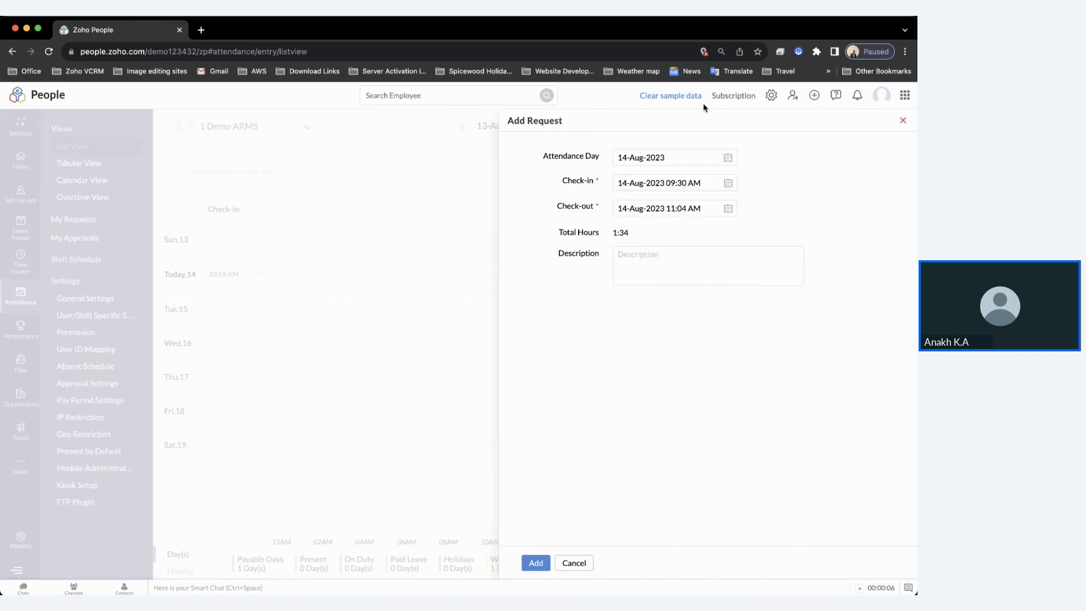
Set the regularization request's check-out time to 06:30 PM and add the request.
click(680, 210)
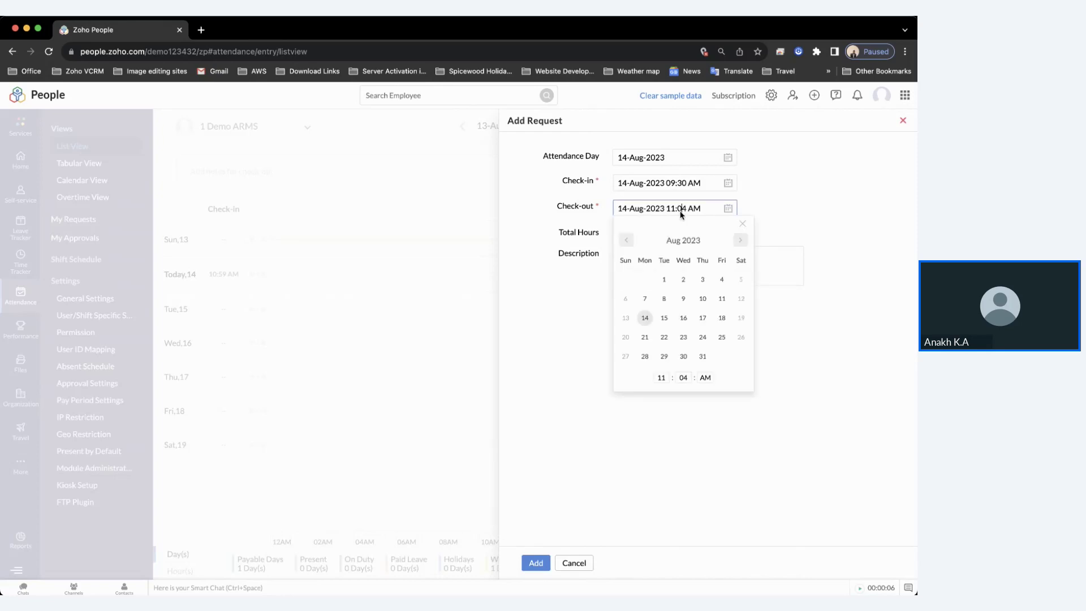
click(662, 378)
key(BackSpace)
key(BackSpace)
text(06)
click(684, 377)
text(30)
click(704, 377)
text(p)
click(549, 385)
click(537, 562)
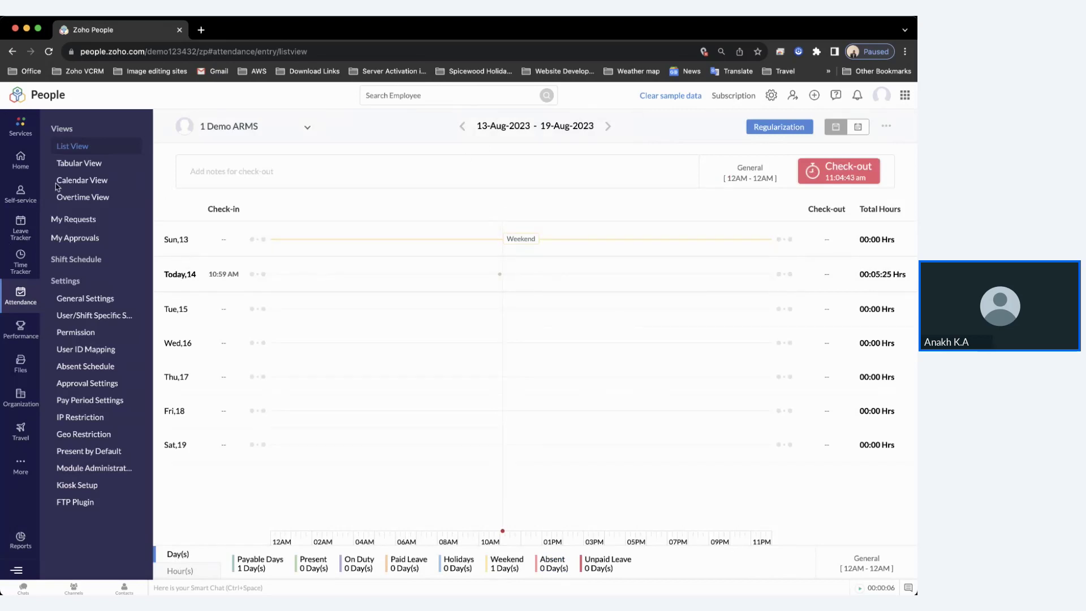
View the organization files in the Files service and open the employee list in the Organization service.
click(17, 135)
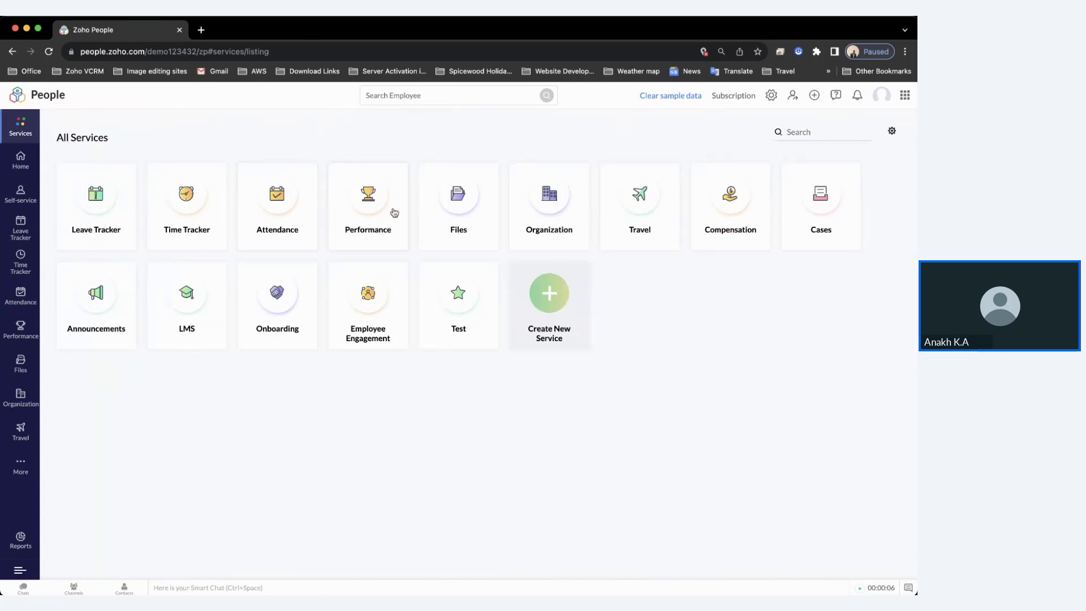
click(447, 214)
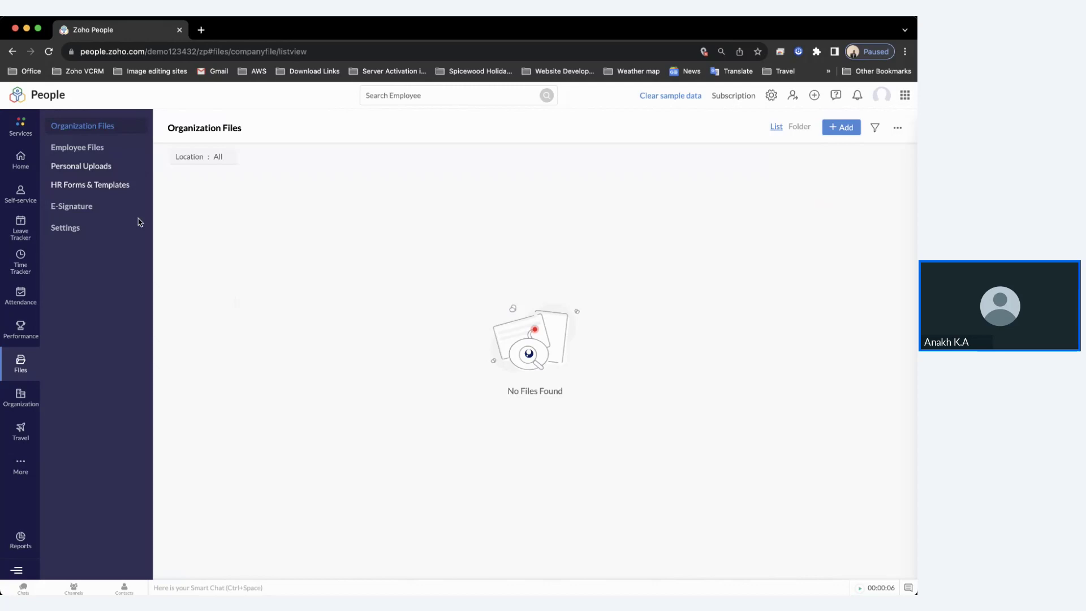
click(18, 129)
click(542, 217)
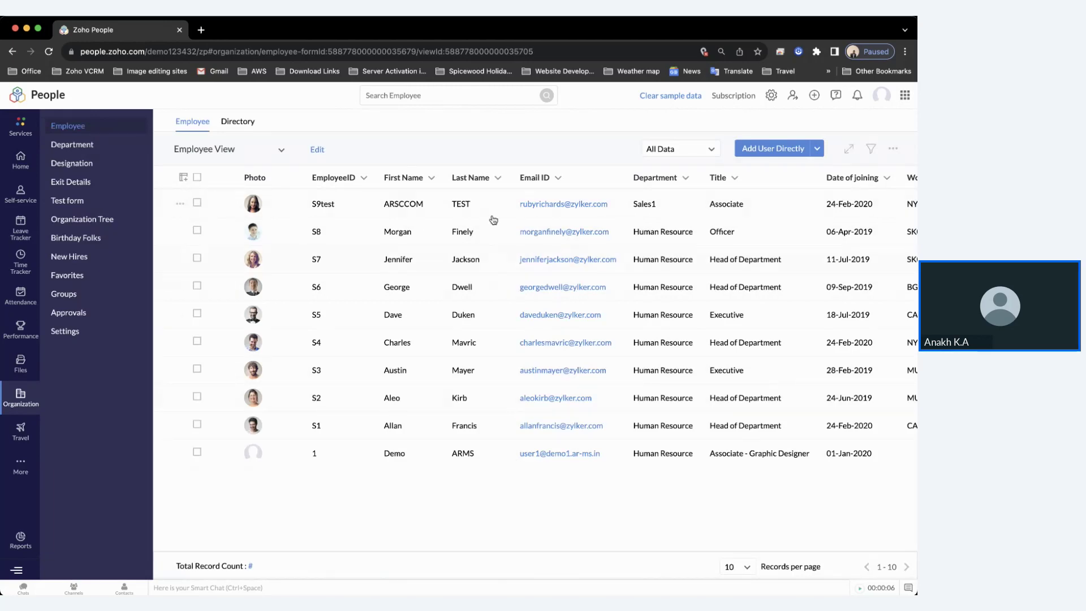
Look through the organization's department list and designation list.
click(58, 145)
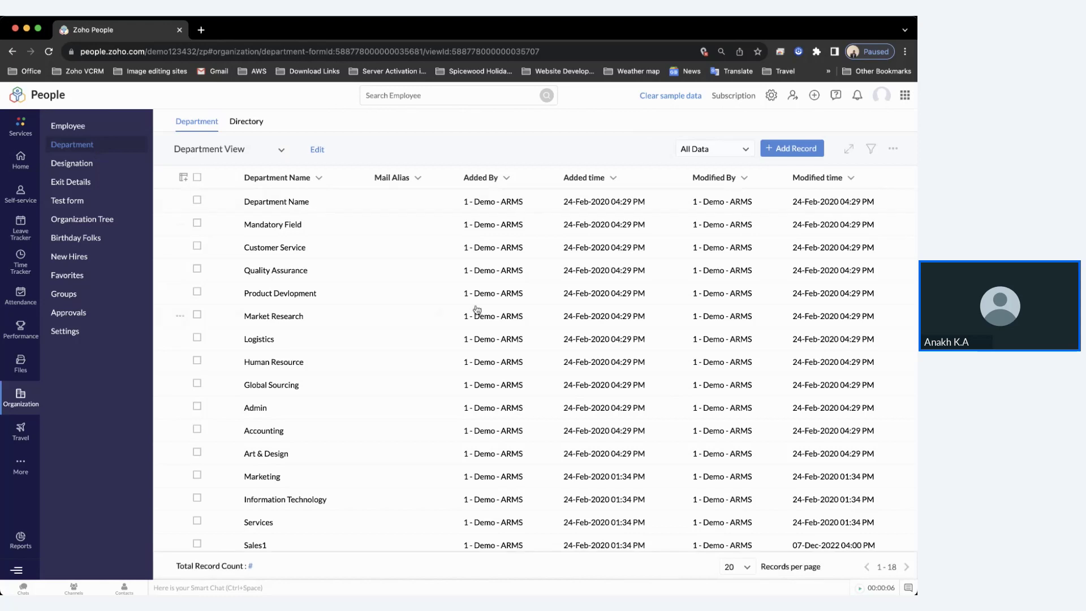
scroll(476, 309, down, 2)
scroll(473, 311, up, 2)
scroll(312, 297, down, 2)
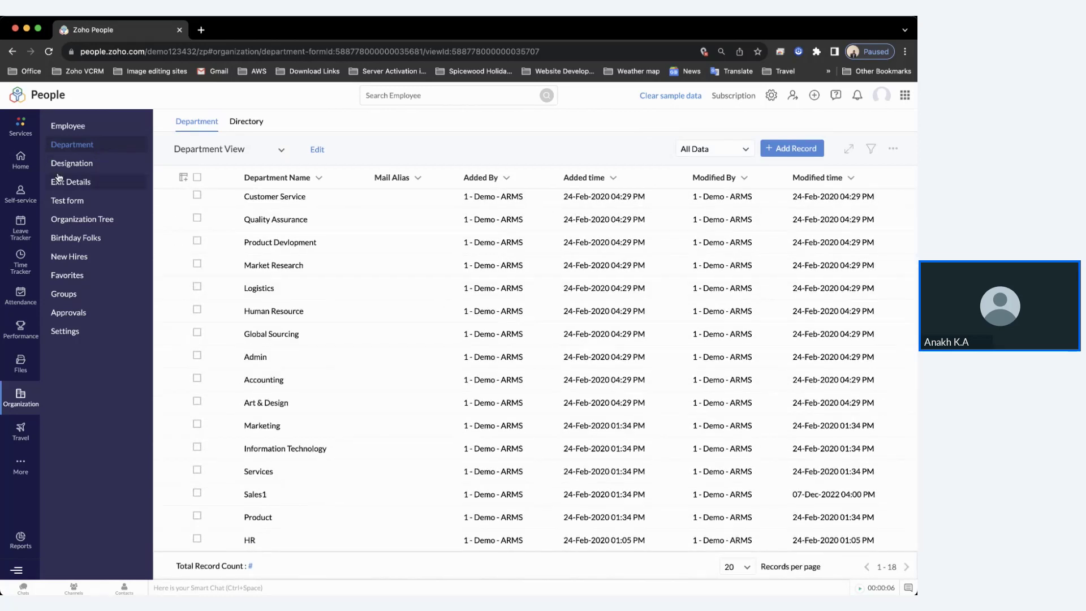
click(59, 169)
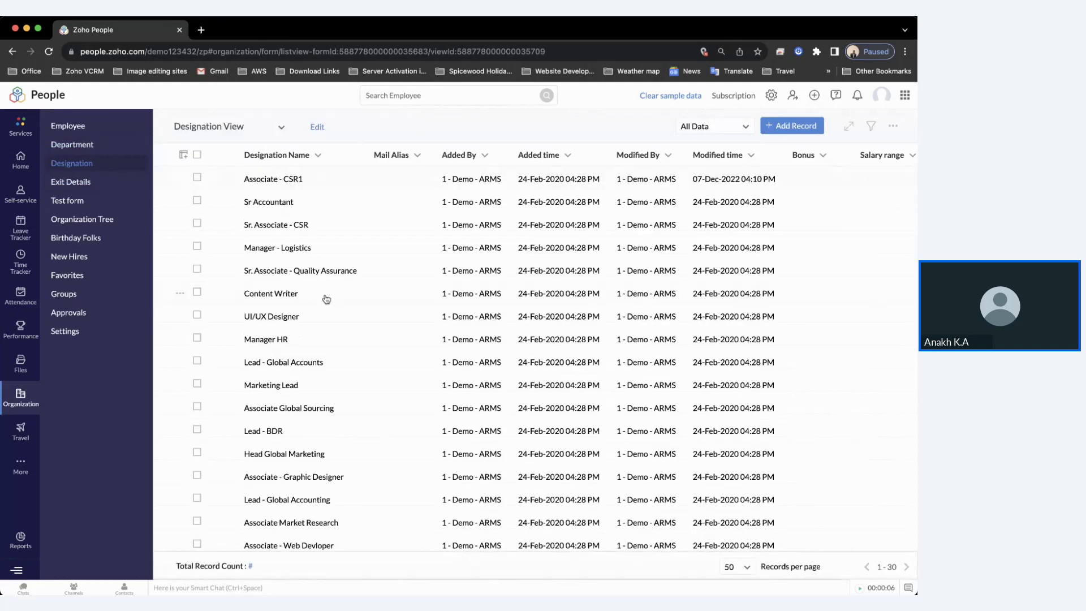
scroll(326, 299, down, 3)
scroll(327, 298, up, 3)
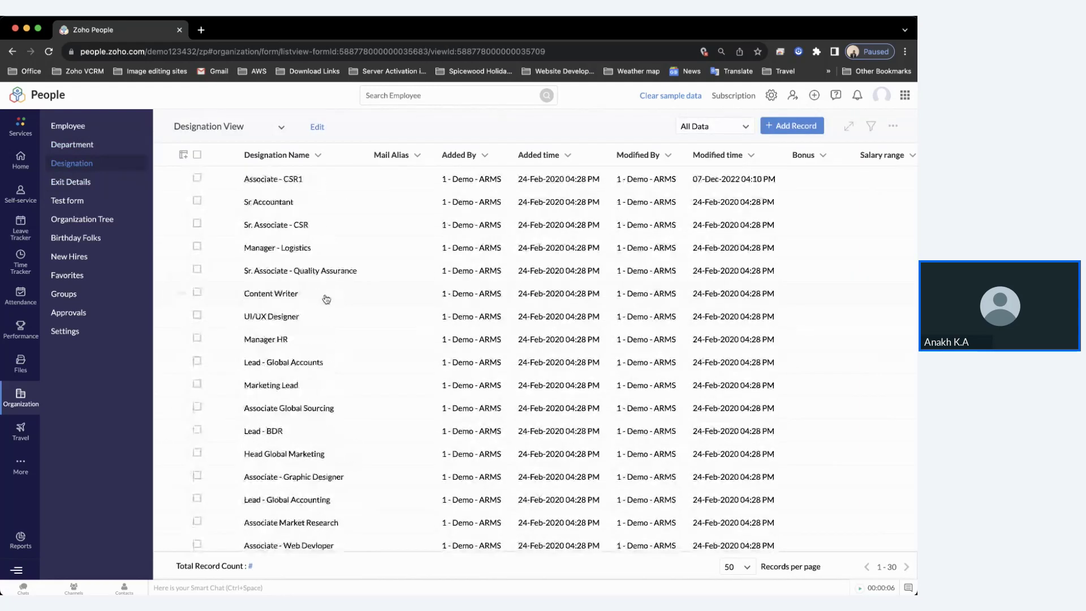
Open the organization's employee tree and select each head of department in turn to view their direct reports.
click(71, 219)
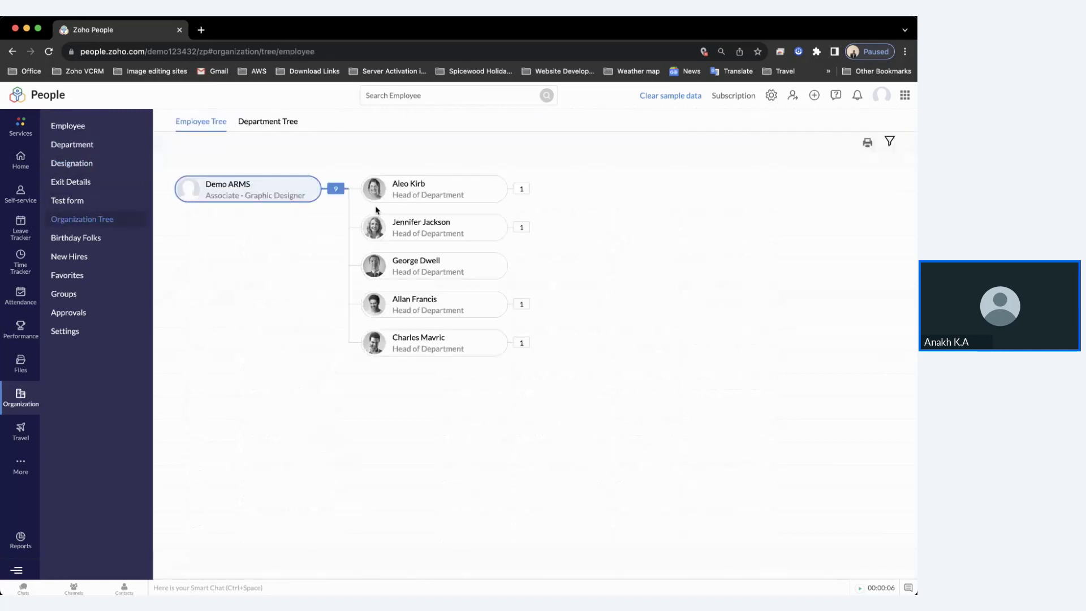
click(438, 181)
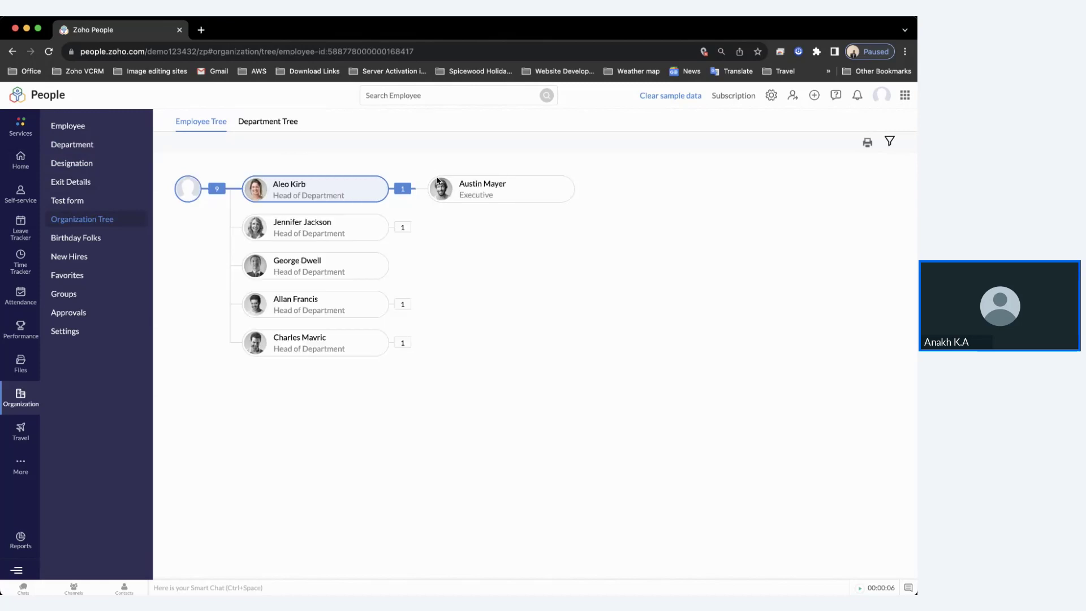
click(336, 238)
click(346, 274)
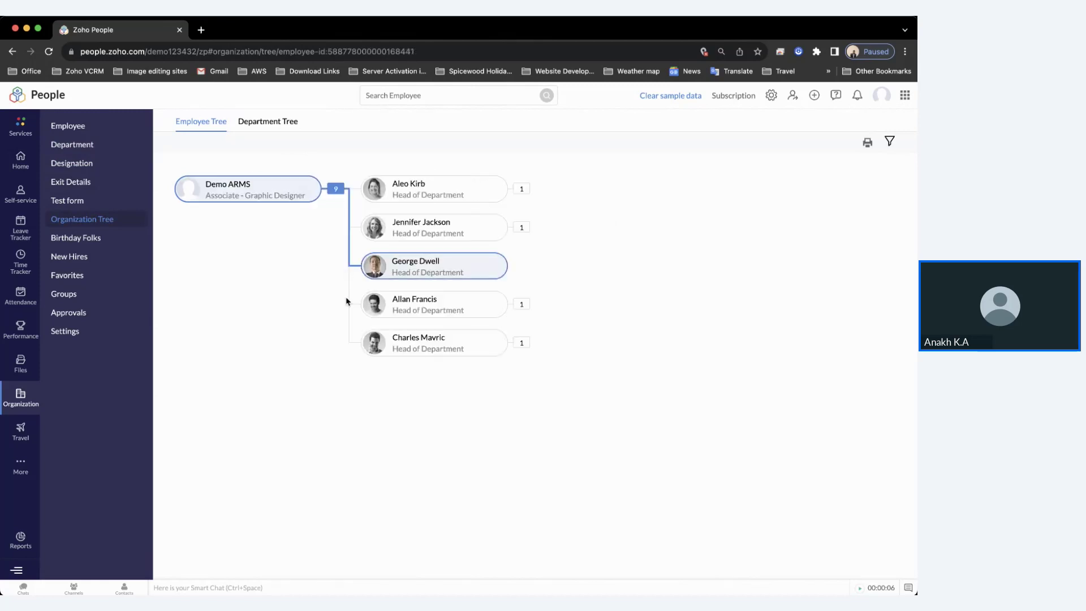
click(395, 307)
click(337, 352)
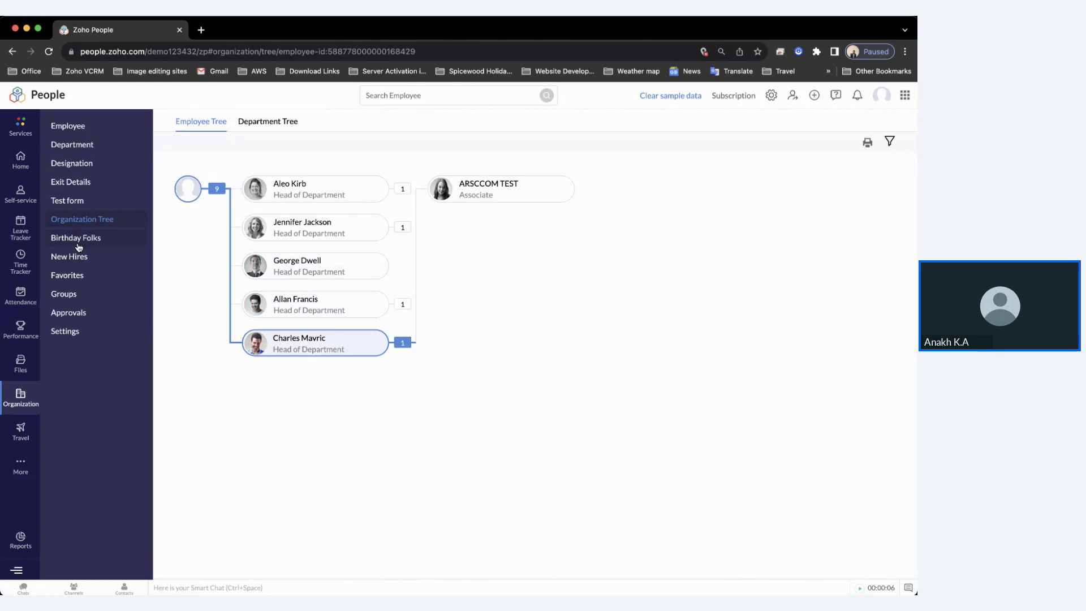
View the travel requests in the Travel service and open the asset list in the Compensation service.
click(21, 126)
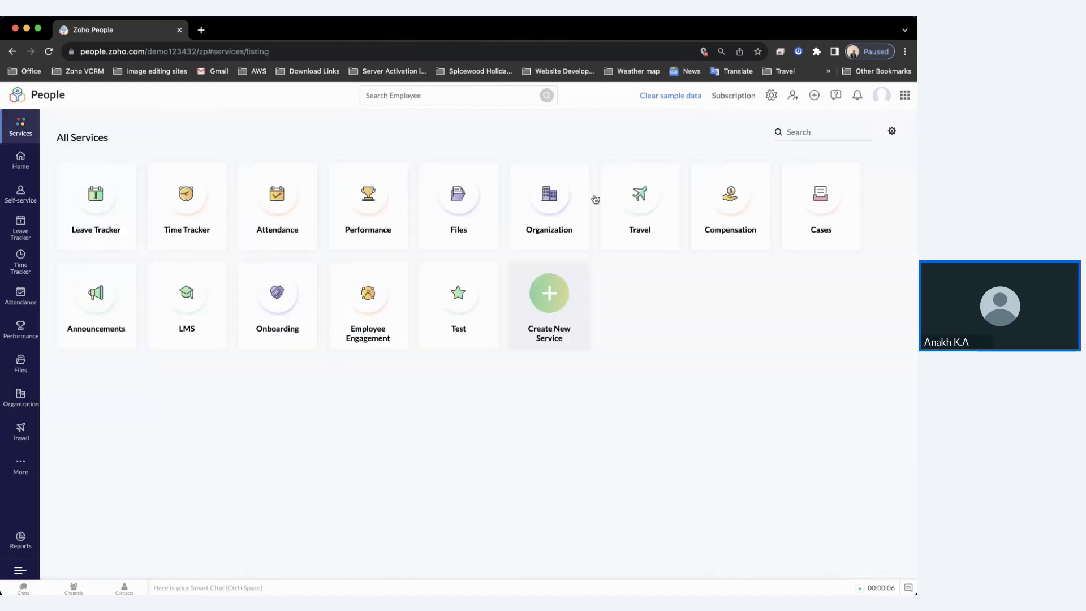
click(641, 198)
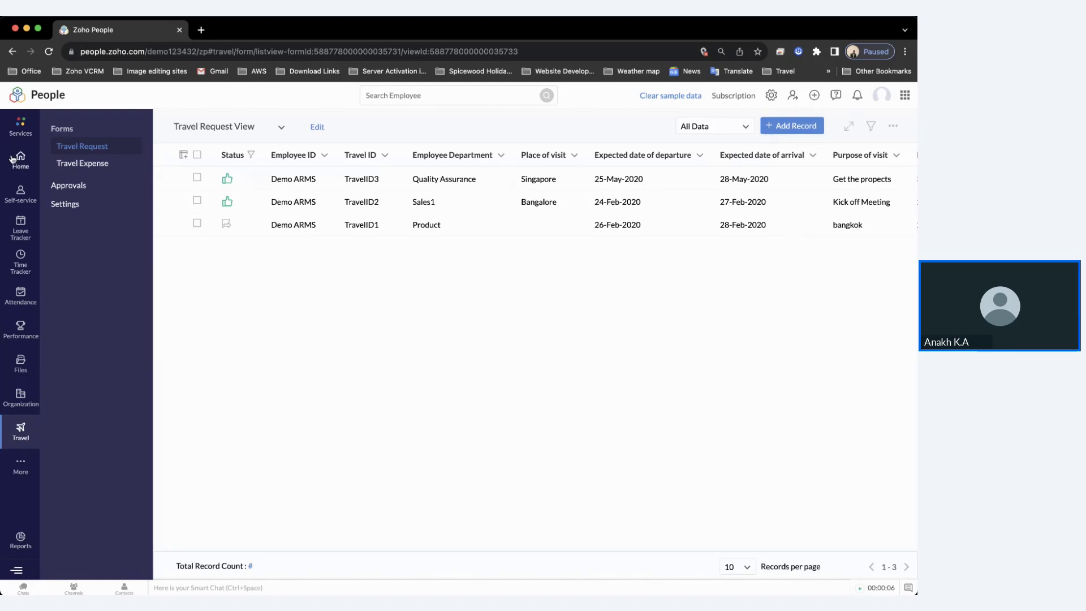
click(17, 135)
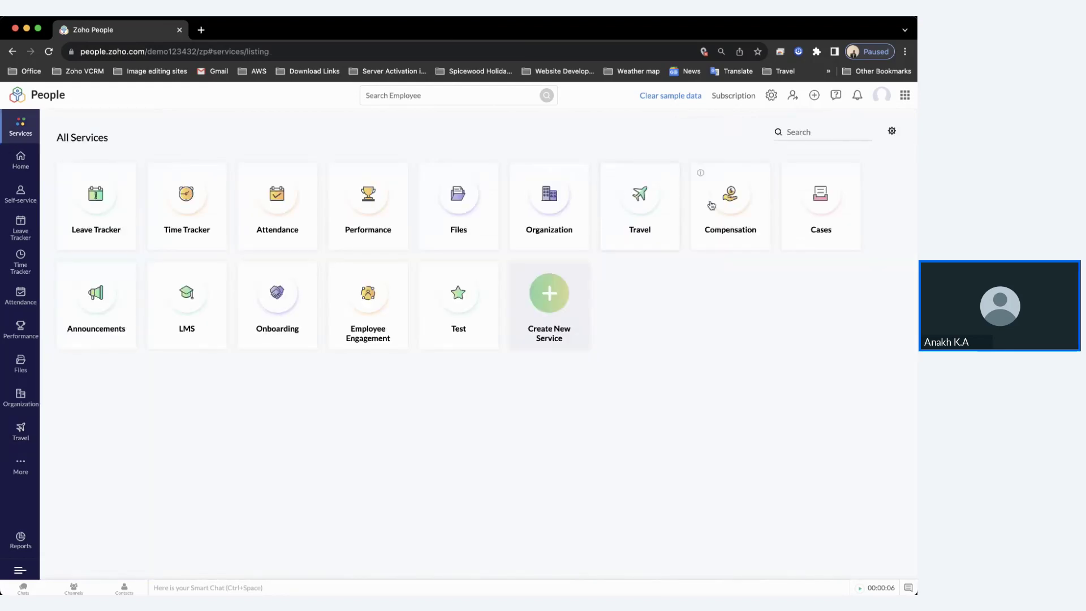
click(733, 211)
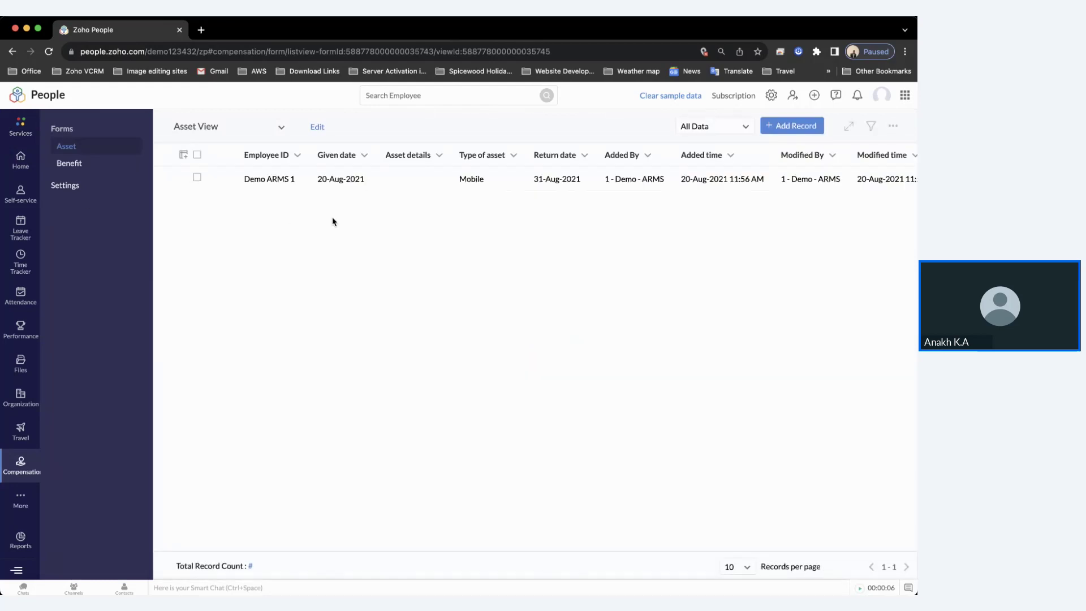
View the benefit list in the Compensation service and open the course list in the LMS service.
click(62, 163)
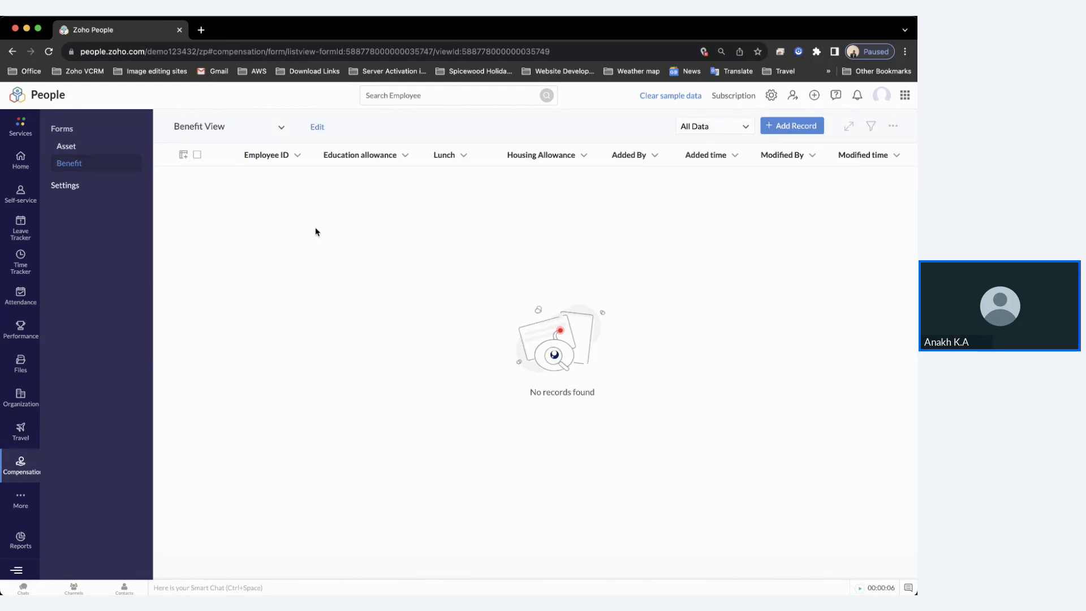
click(20, 125)
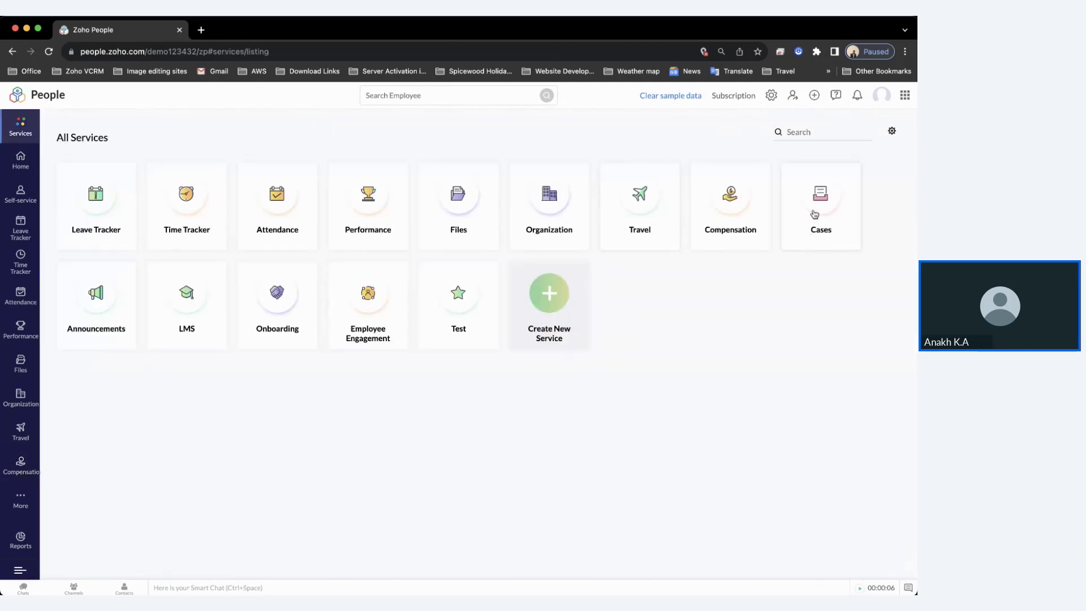
click(185, 319)
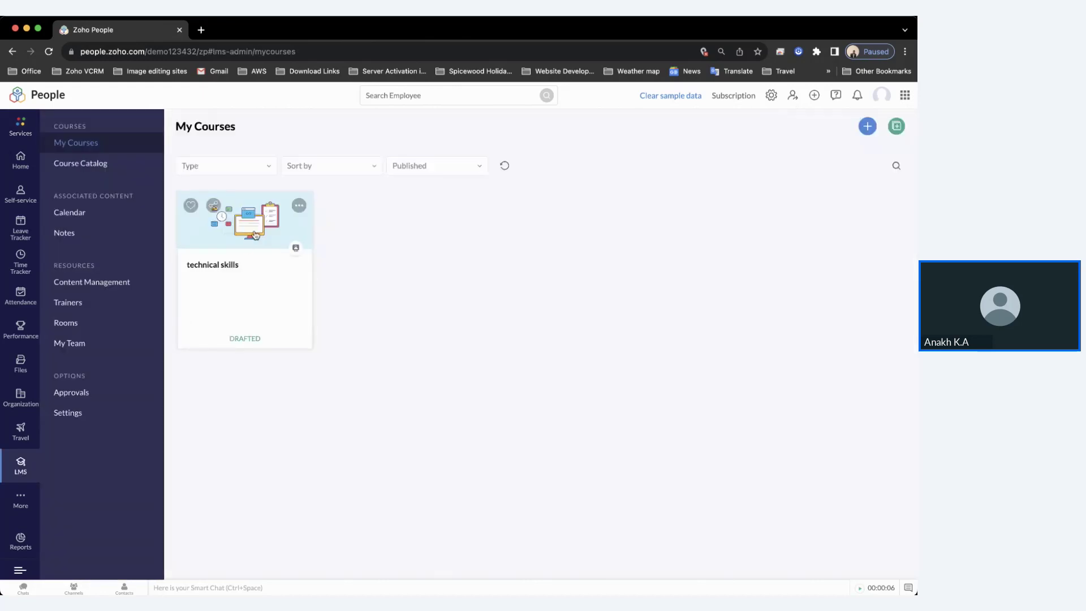
Open the technical skills course and look through its module, files, notes and discussion sections.
click(246, 229)
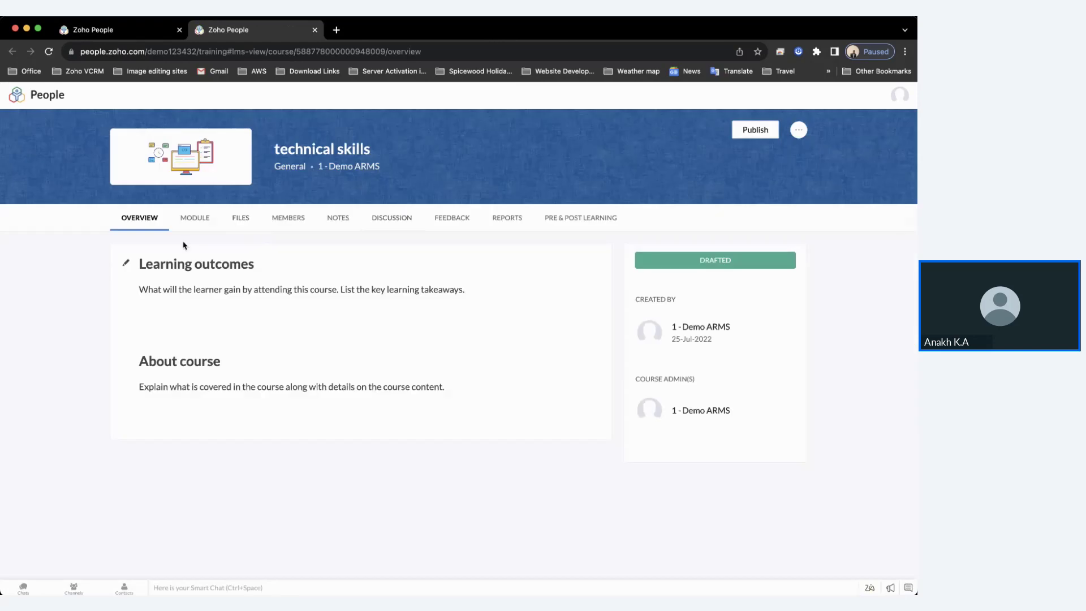
click(188, 226)
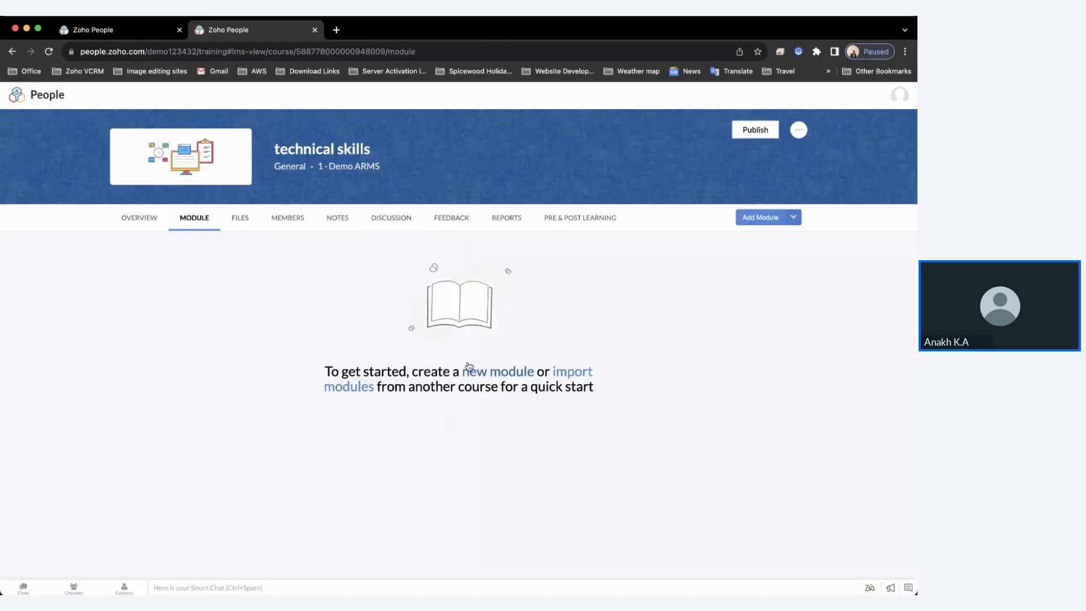
click(239, 219)
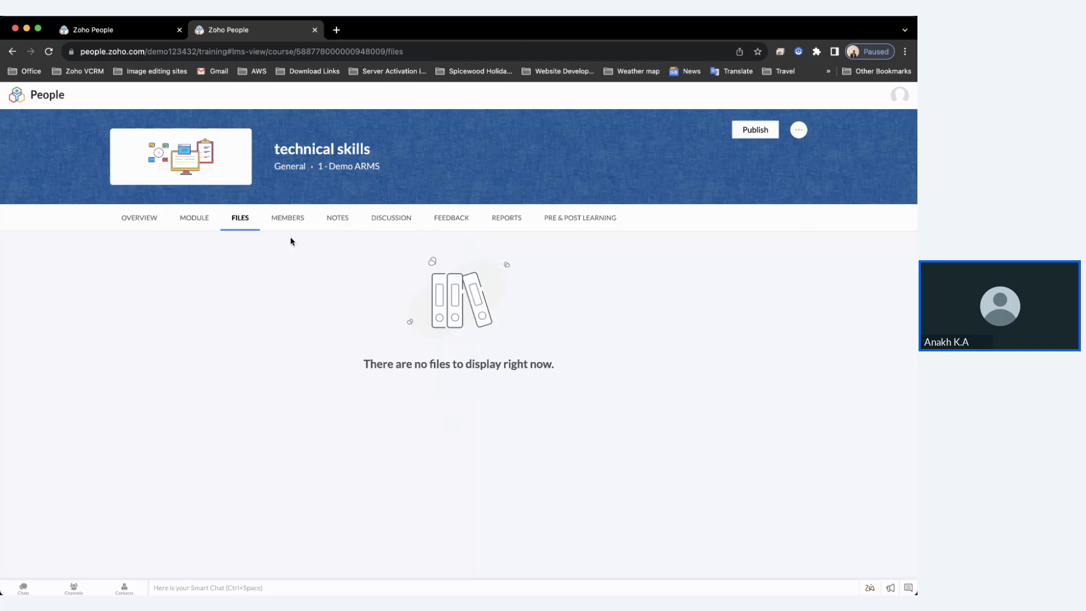
click(339, 219)
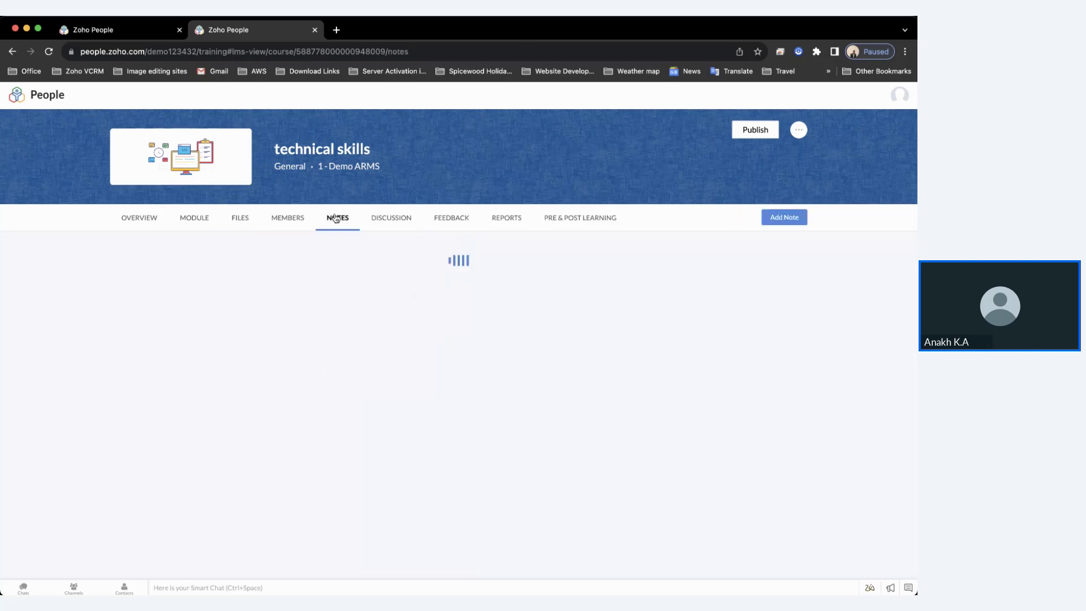
click(399, 218)
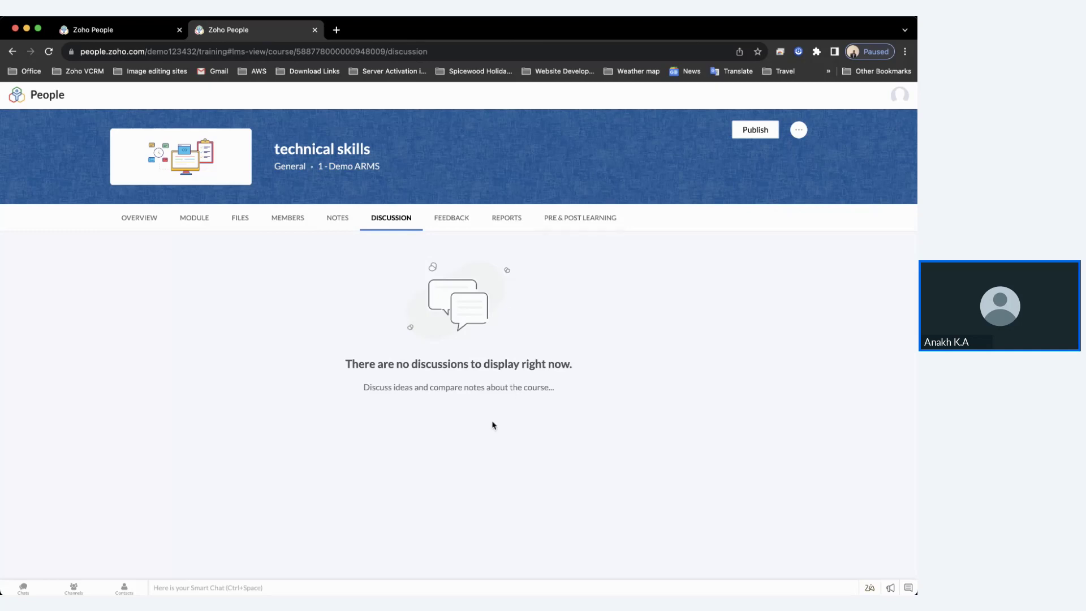
Return from the course to the main Zoho People page and open the candidate list in the Onboarding service.
click(59, 32)
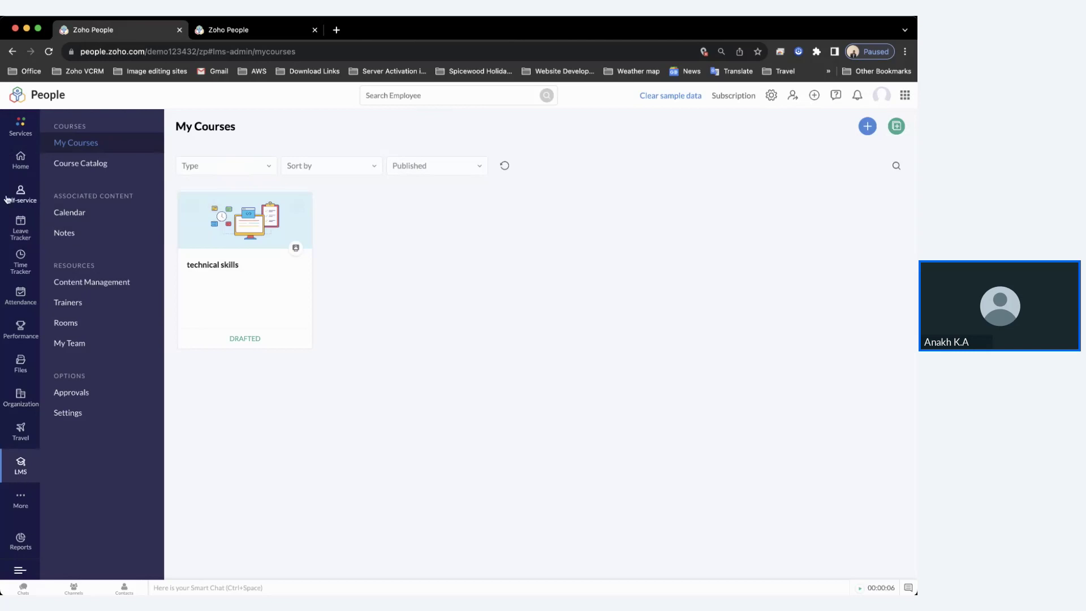
click(13, 123)
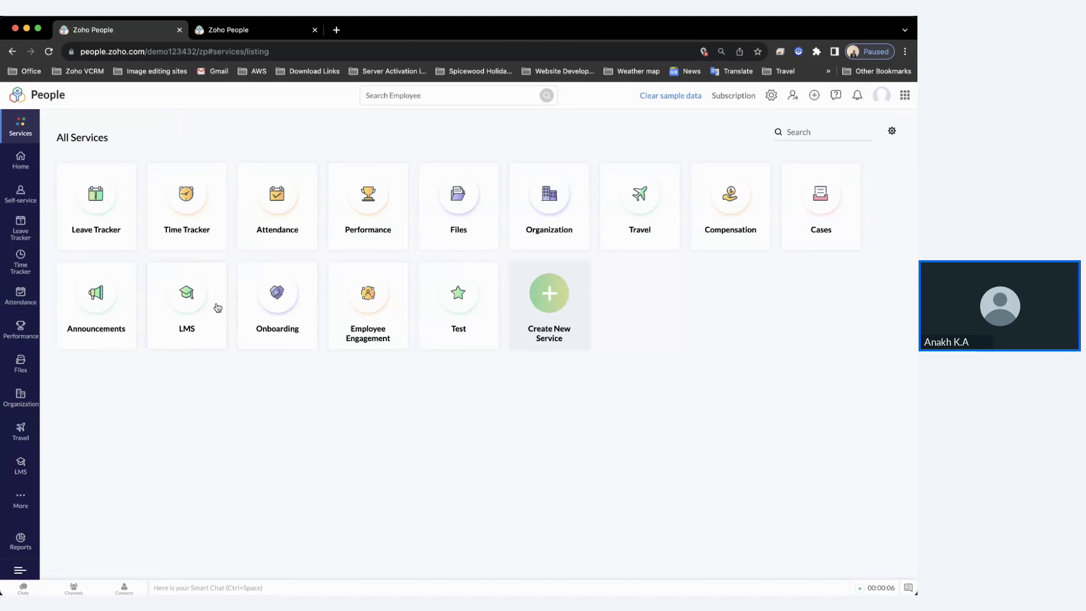
click(274, 308)
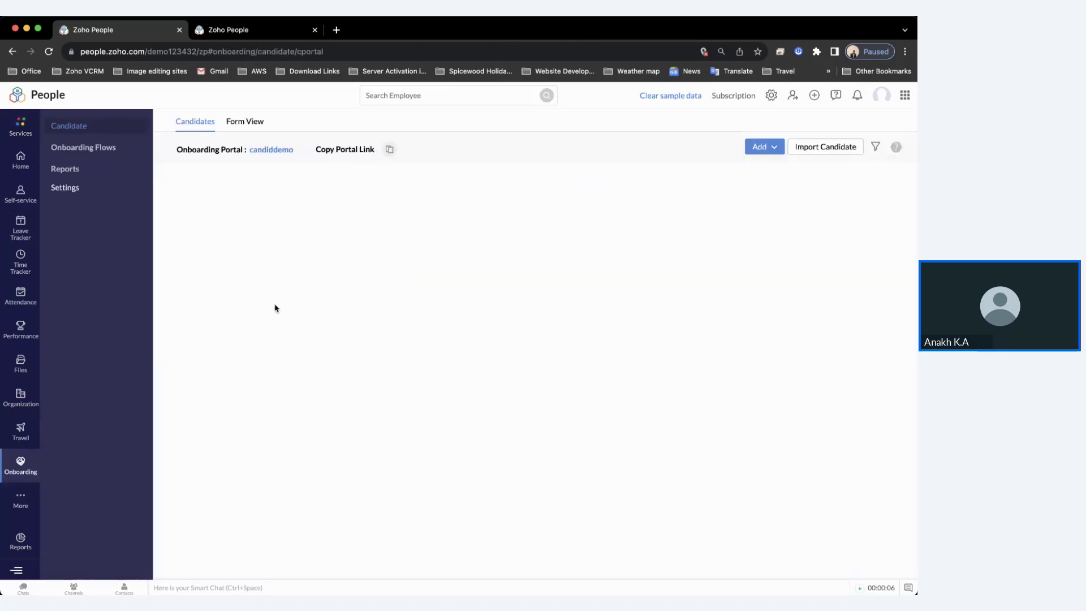
Copy the onboarding portal link and open it in a new browser tab to view the candidate sign-in page.
click(389, 151)
click(336, 29)
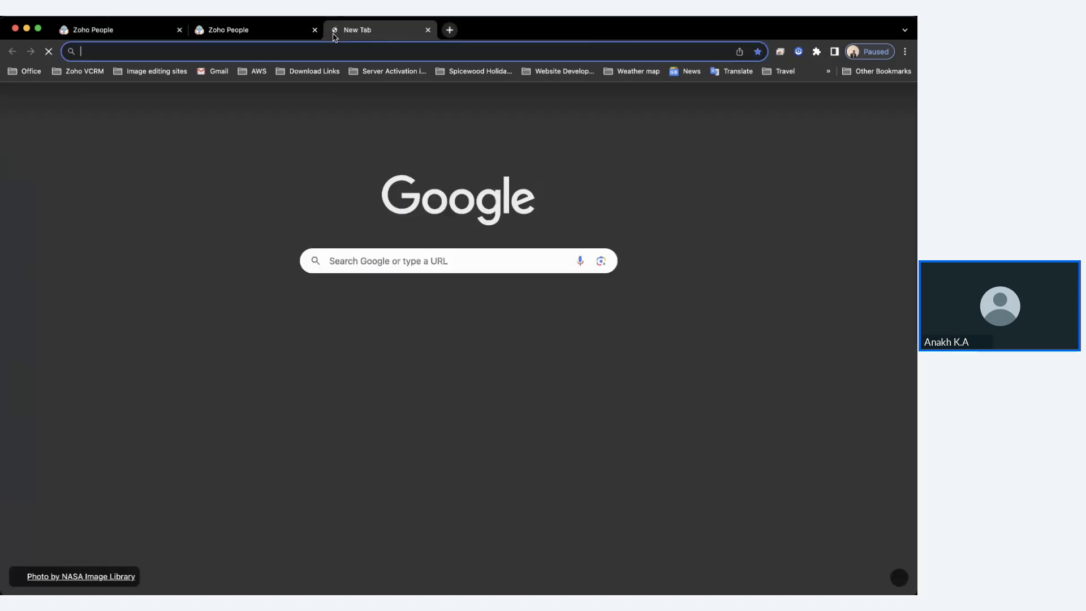
key(super+v)
key(Return)
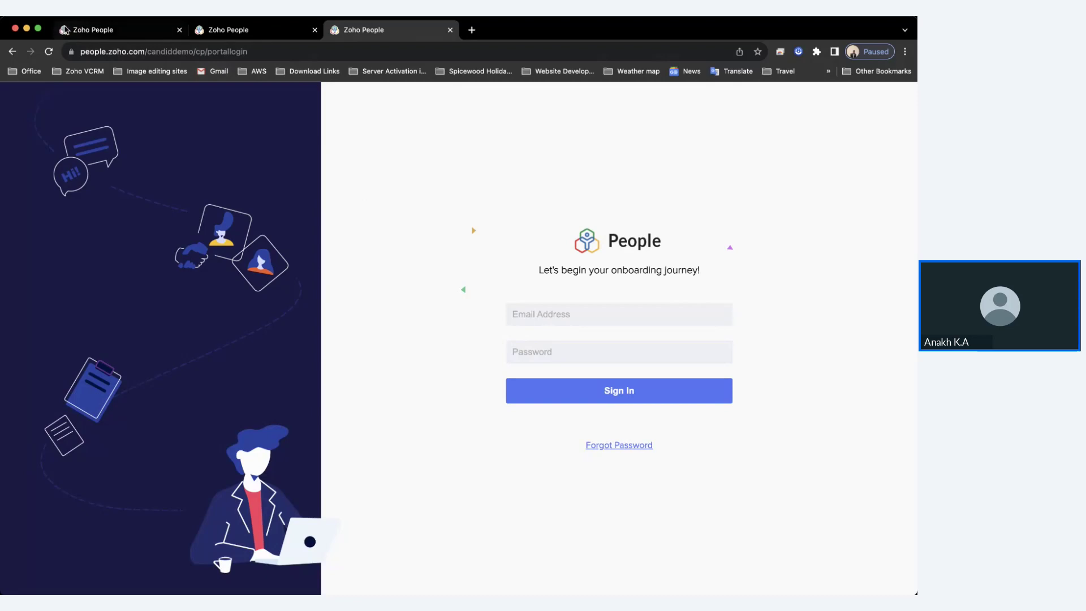
Return from the portal page to the candidate list, and look through the available organization reports.
click(64, 30)
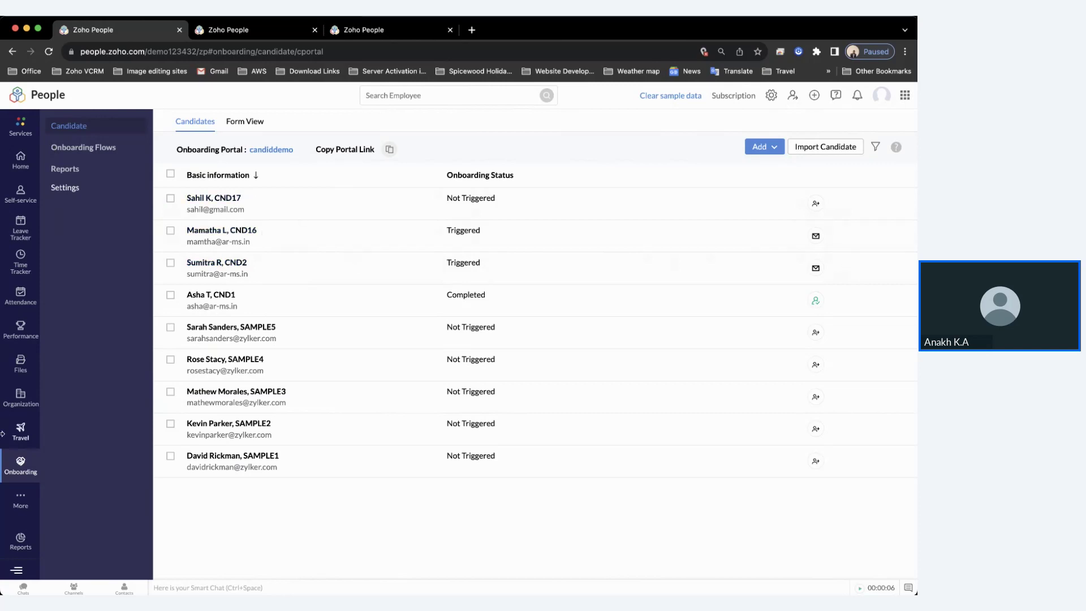
click(20, 541)
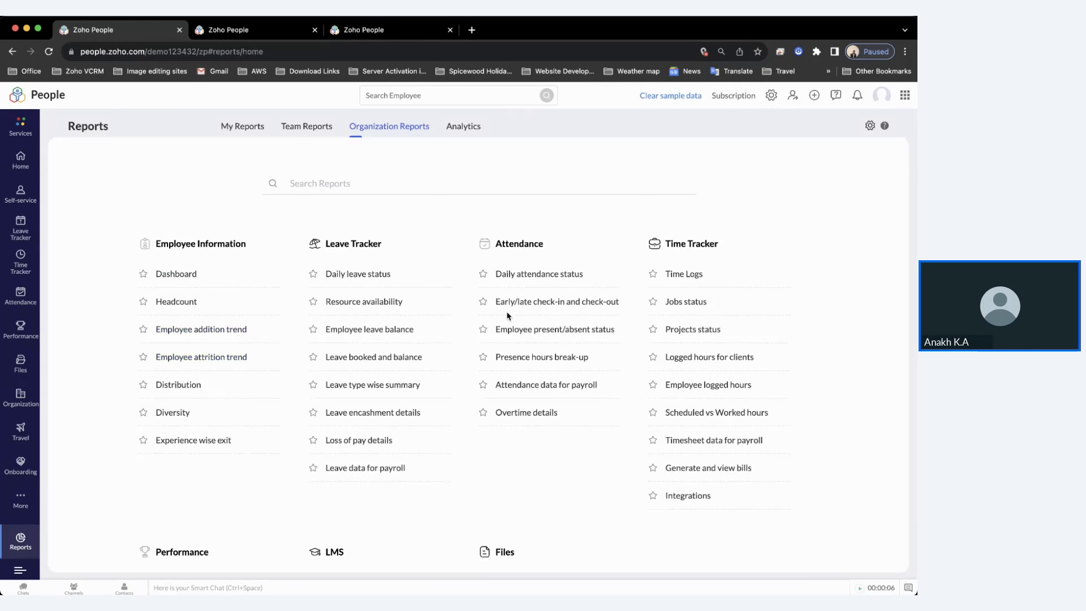
scroll(568, 429, down, 3)
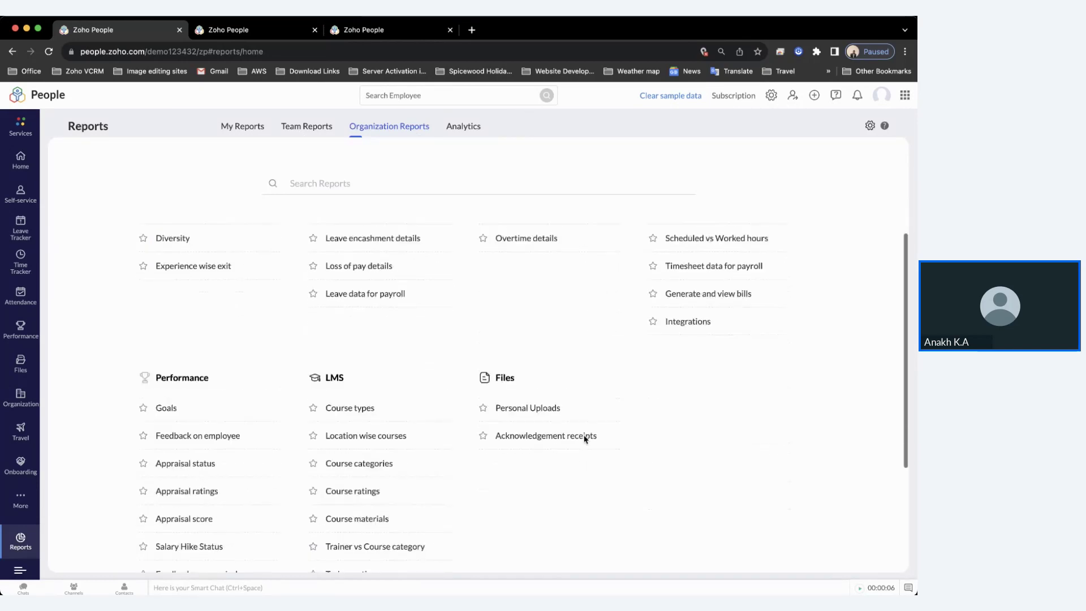
scroll(296, 301, up, 3)
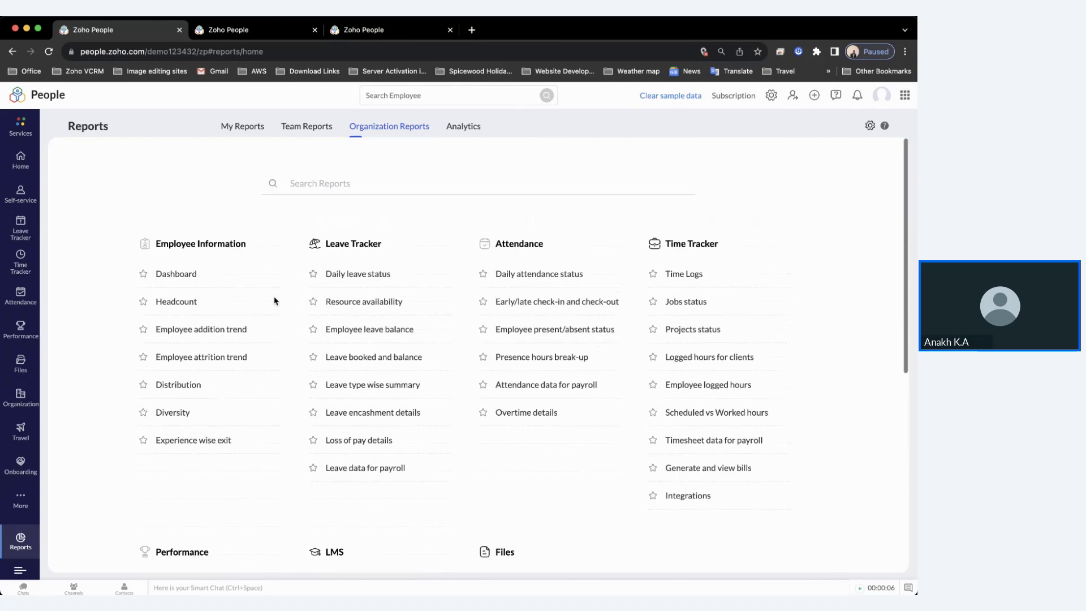
View the personal leave balance report and return to the overview of personal reports.
click(241, 130)
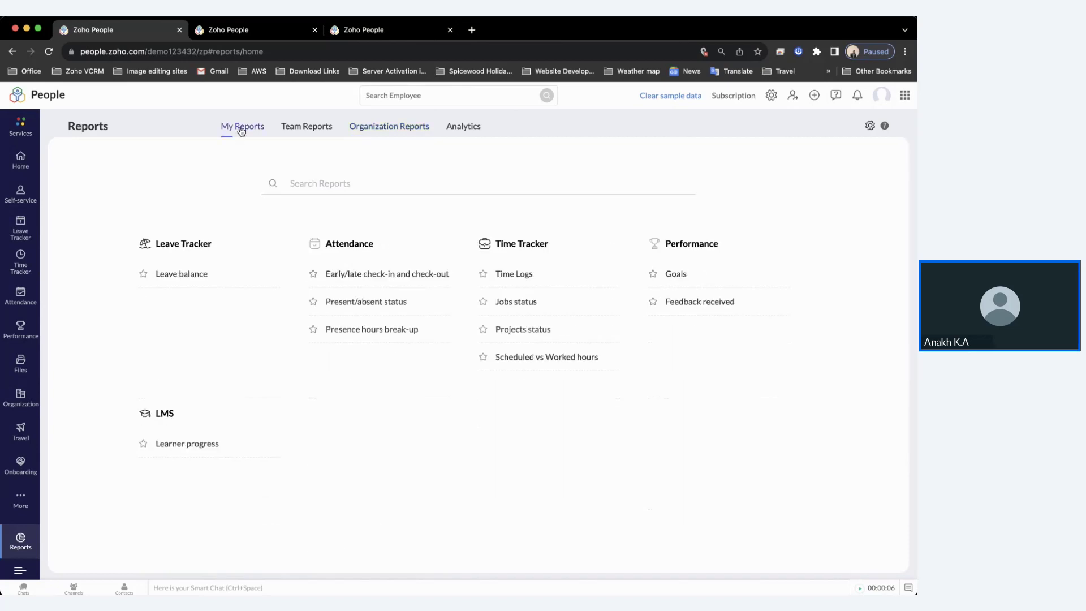
click(192, 276)
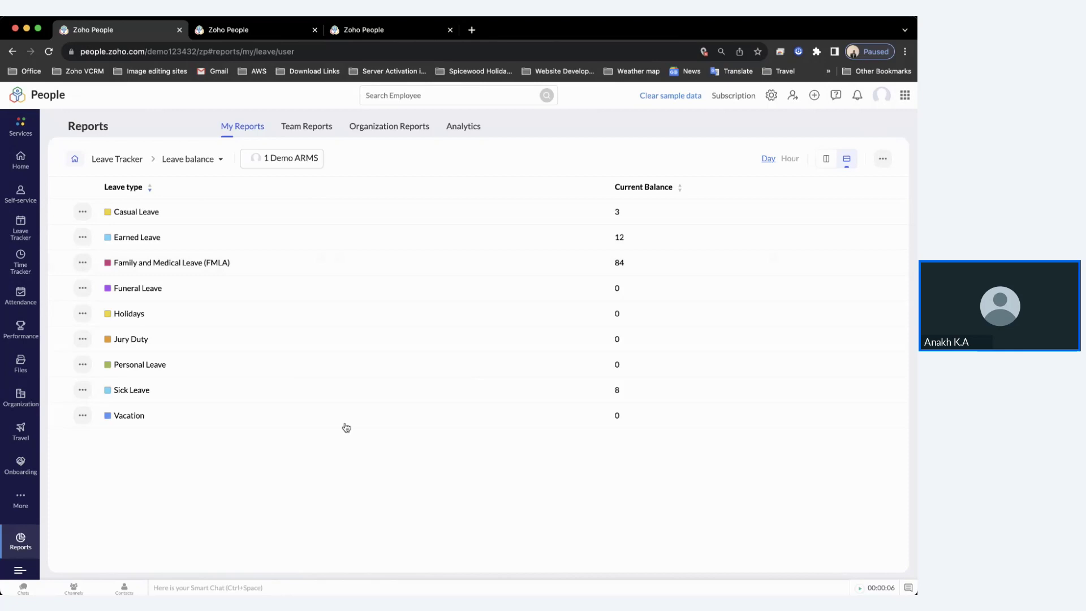
click(77, 162)
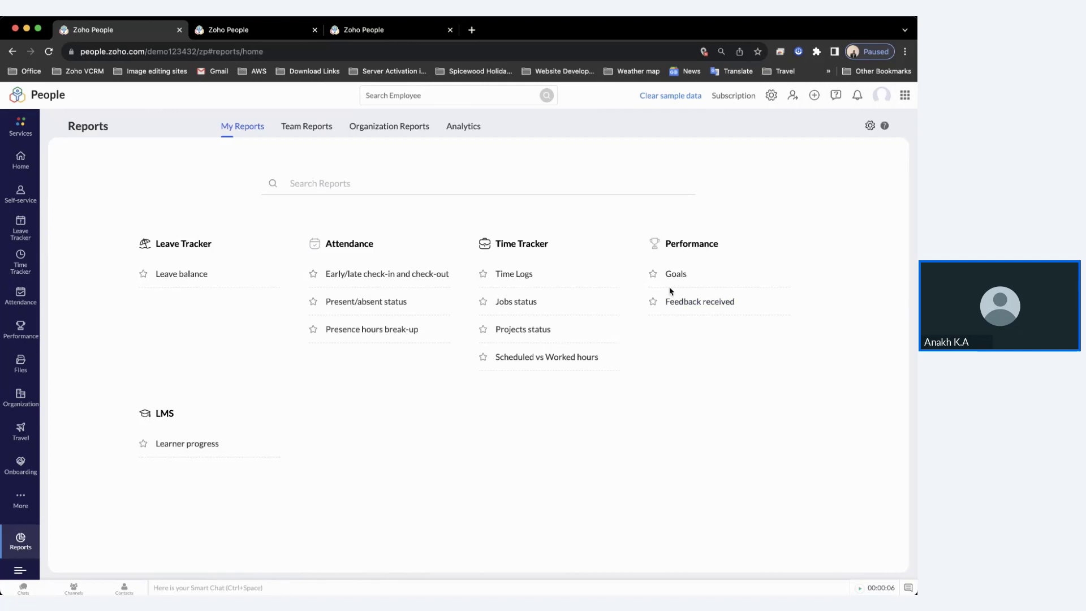
Look through the team reports and organization reports, and return to the home dashboard.
click(310, 123)
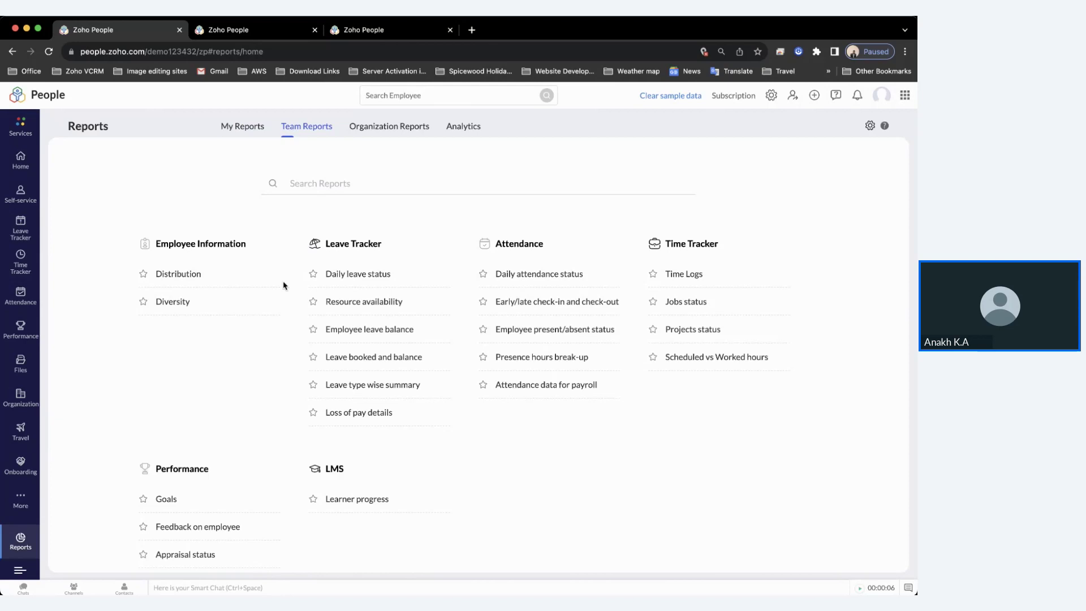
click(388, 126)
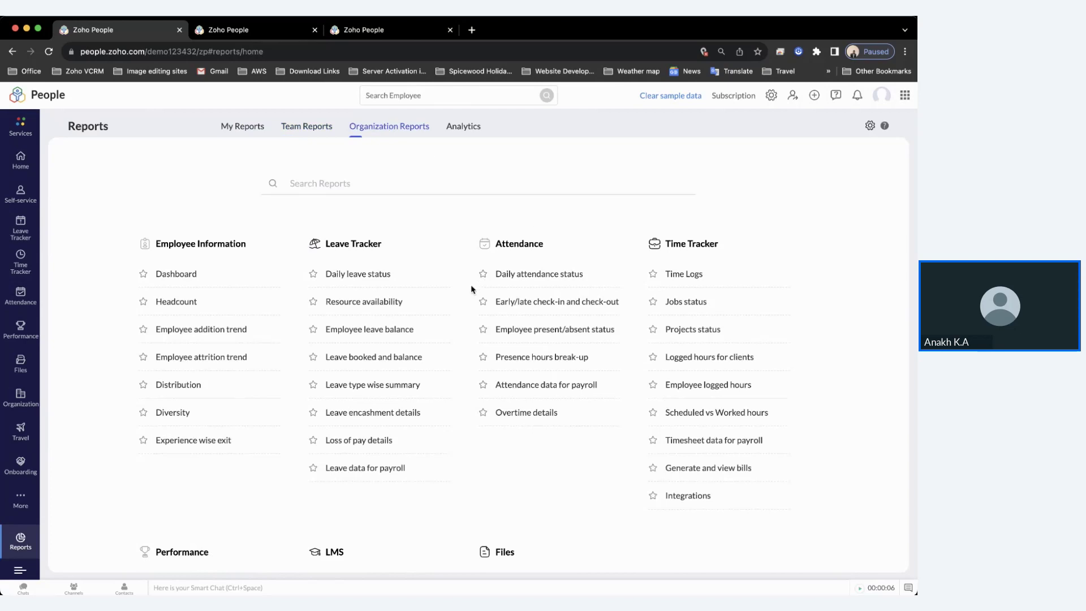
scroll(473, 289, down, 5)
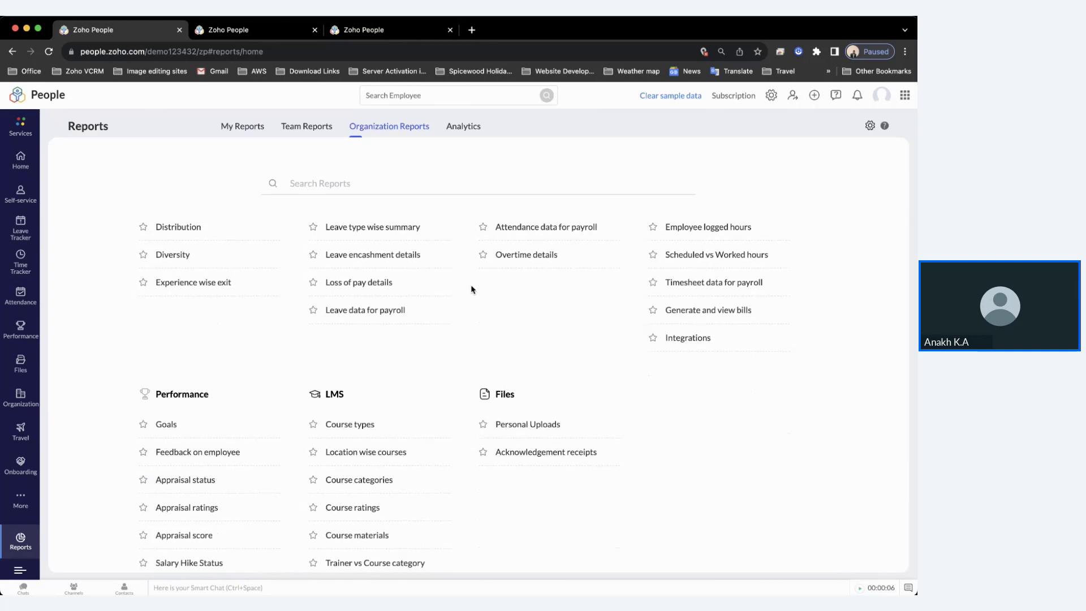
scroll(472, 289, up, 5)
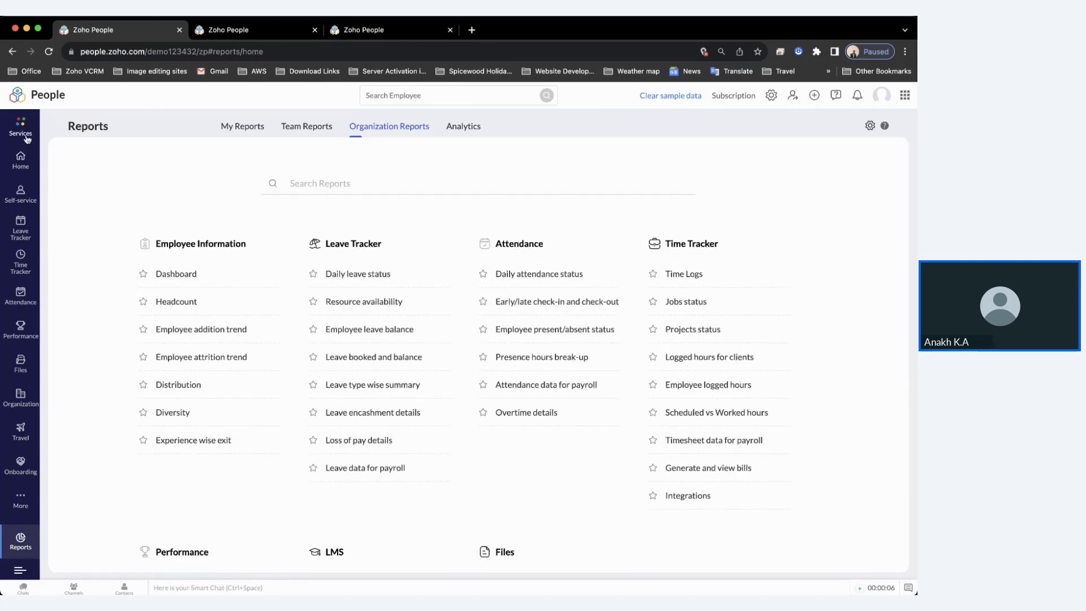
click(20, 159)
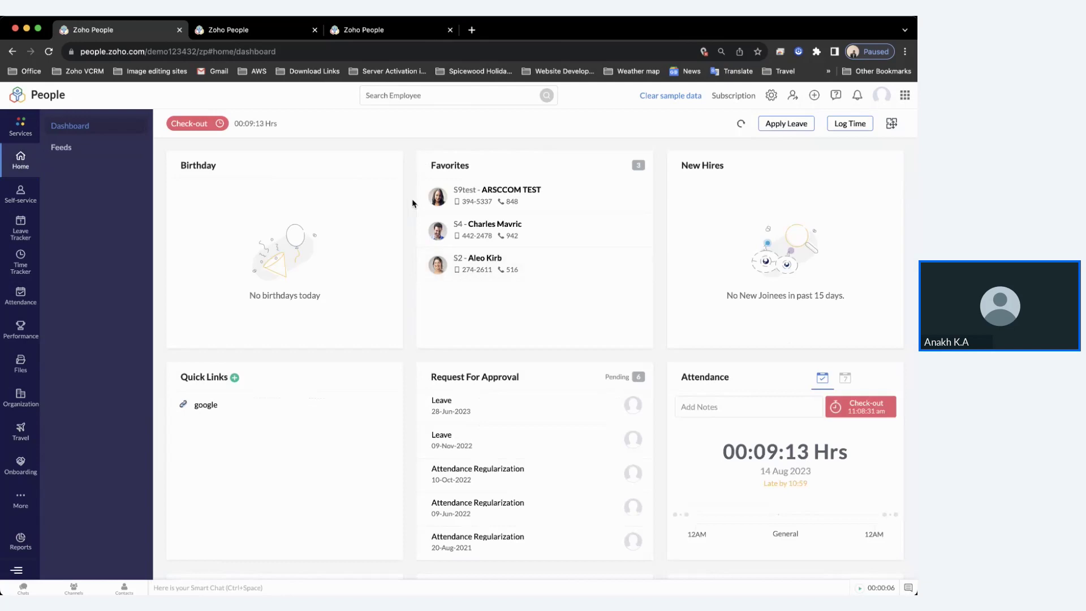